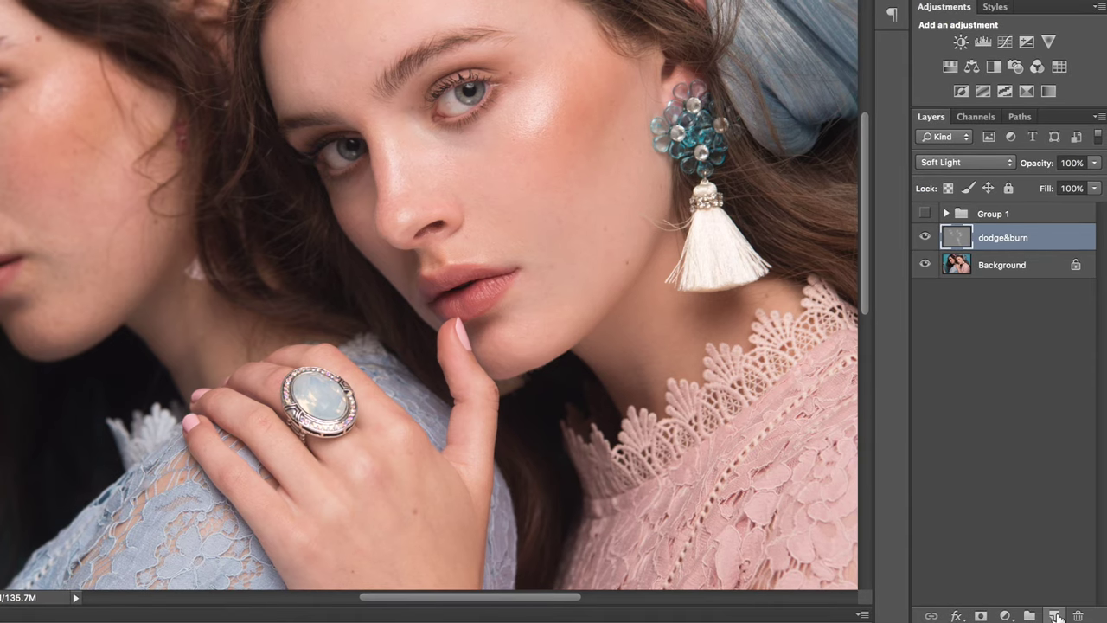
# Step: Start a new layer above the Soft Light dodge&burn layer in the portrait
pyautogui.keyDown('alt'); pyautogui.click(1057, 615); pyautogui.keyUp('alt')
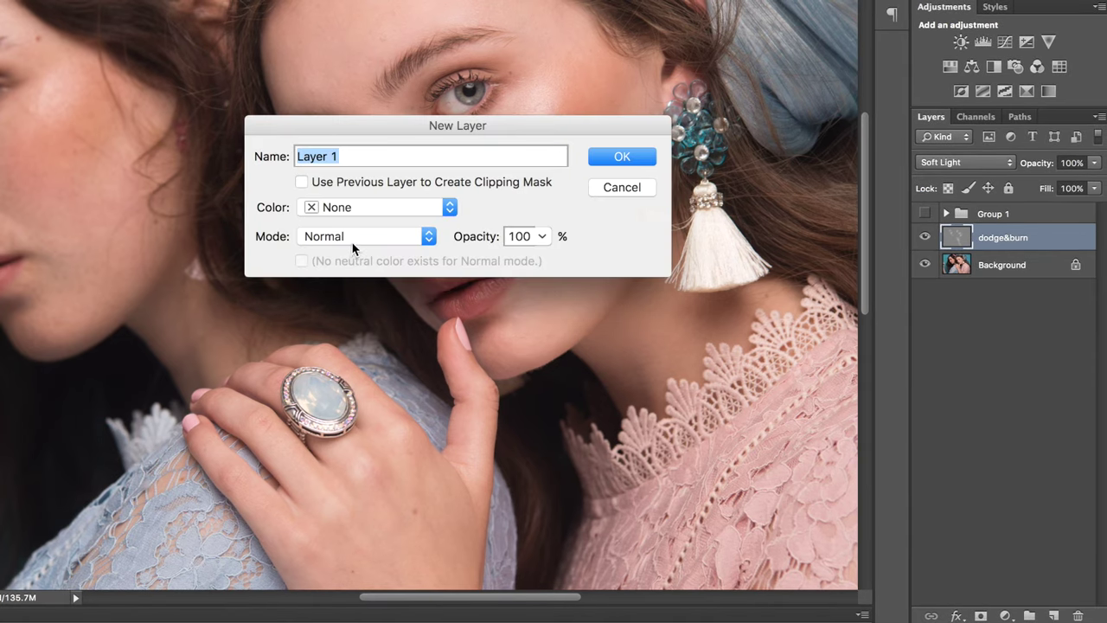
# Step: Create Layer 1 in Soft Light mode, filled with 50% neutral gray
pyautogui.click(352, 249)
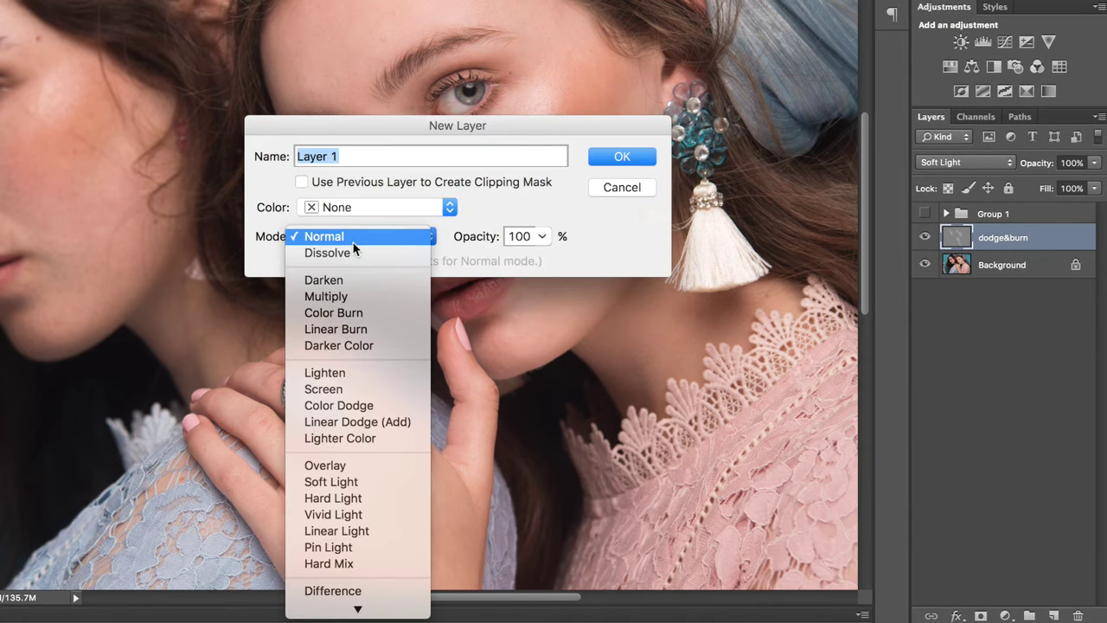
pyautogui.click(343, 482)
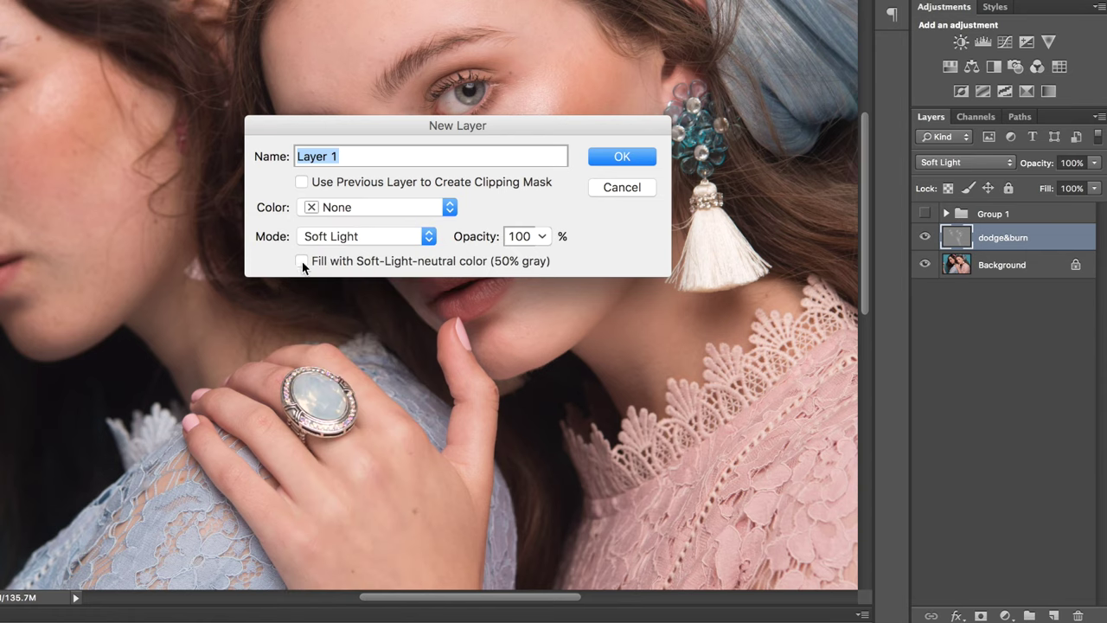
pyautogui.click(623, 157)
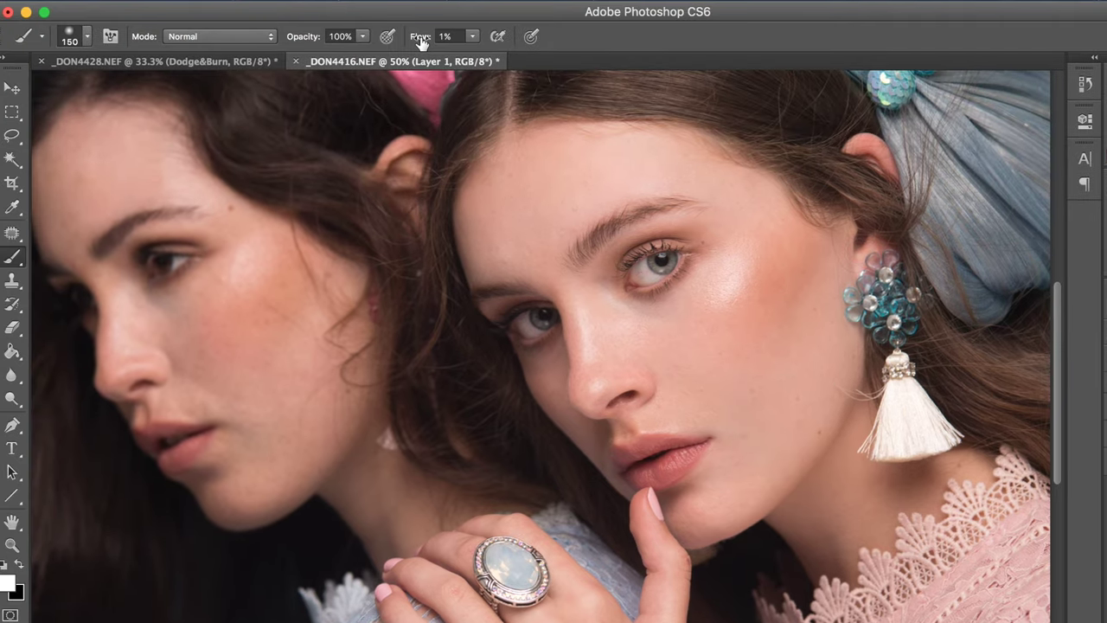
# Step: Raise the brush flow from 1% to 2%
pyautogui.moveTo(421, 42); pyautogui.dragTo(422, 43)
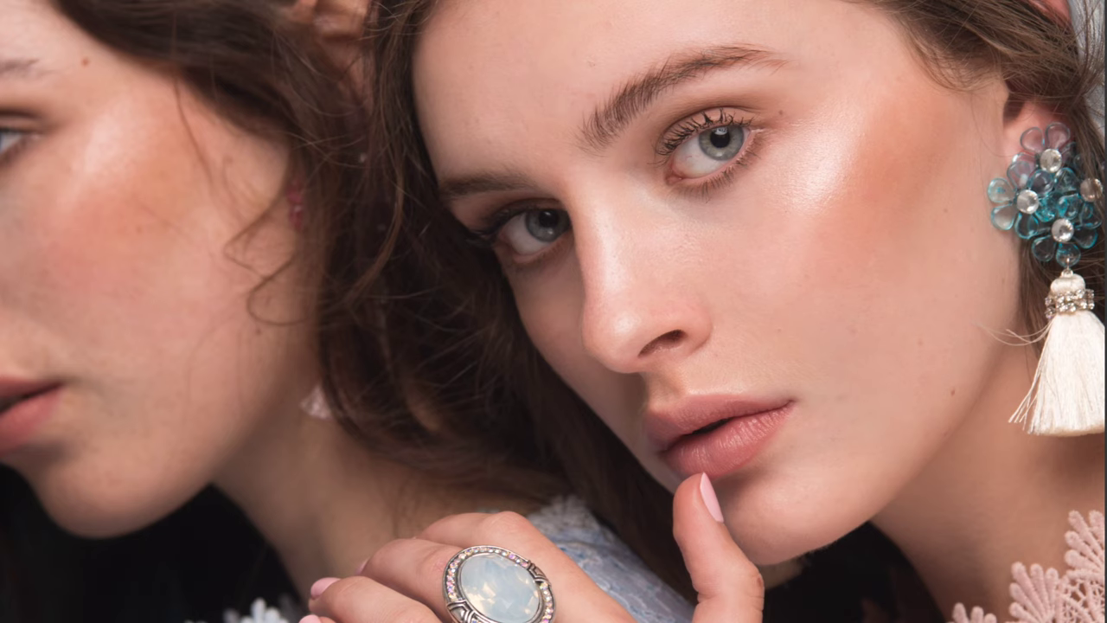
# Step: Lighten skin beside the right model's brow, inspect both faces closely, then fit the photo on screen
pyautogui.click(782, 60)
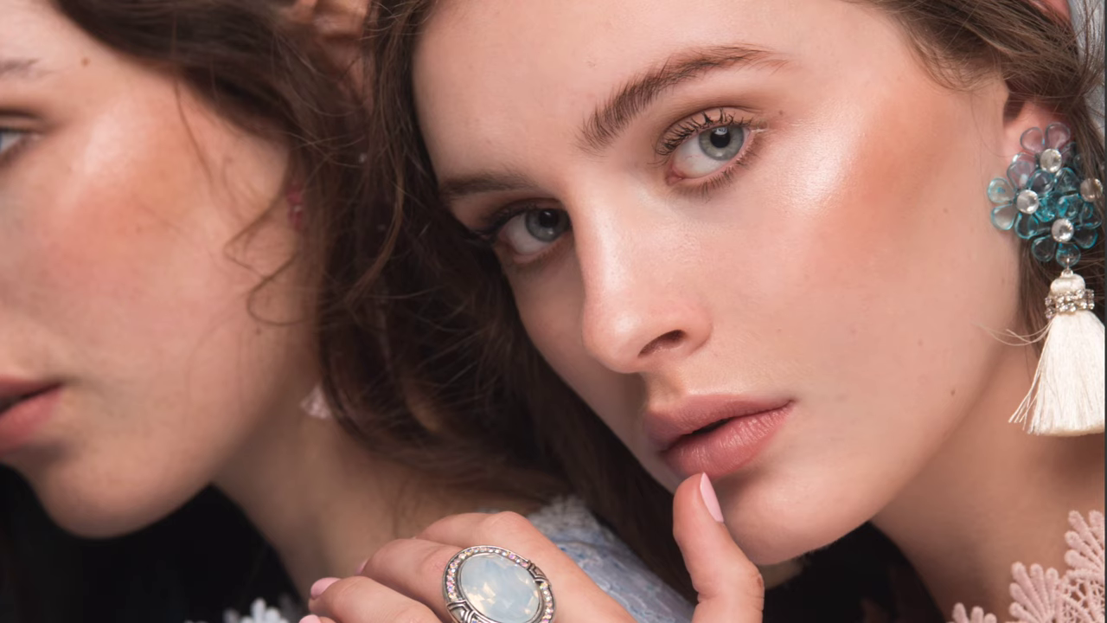
pyautogui.moveTo(795, 117); pyautogui.dragTo(405, 177)
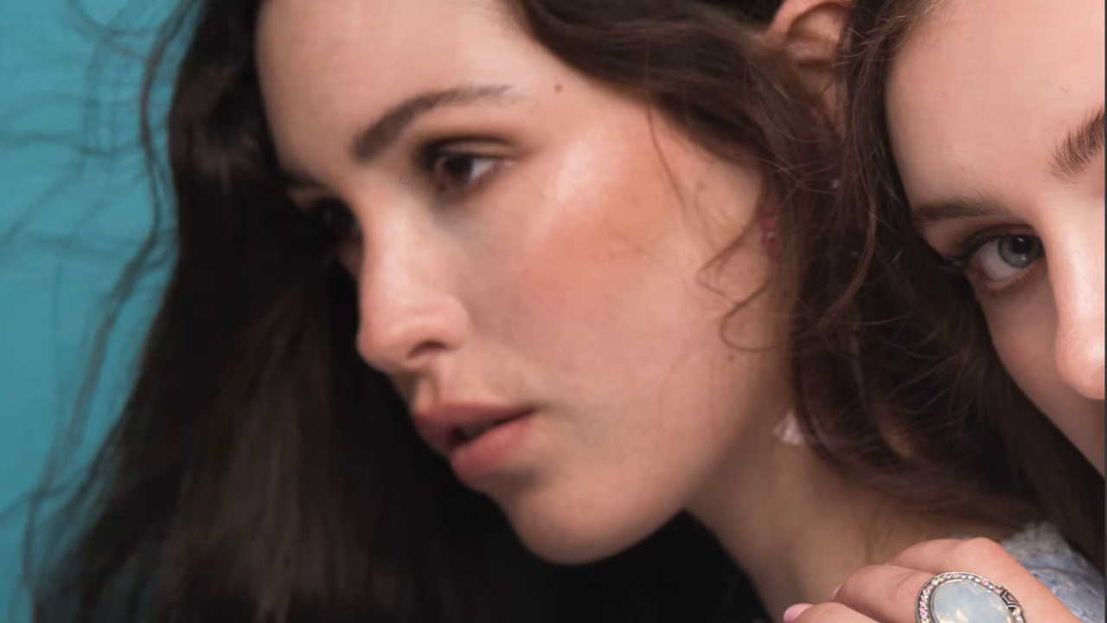
pyautogui.scroll(-1, 404, 178)
pyautogui.hscroll(1, 405, 177)
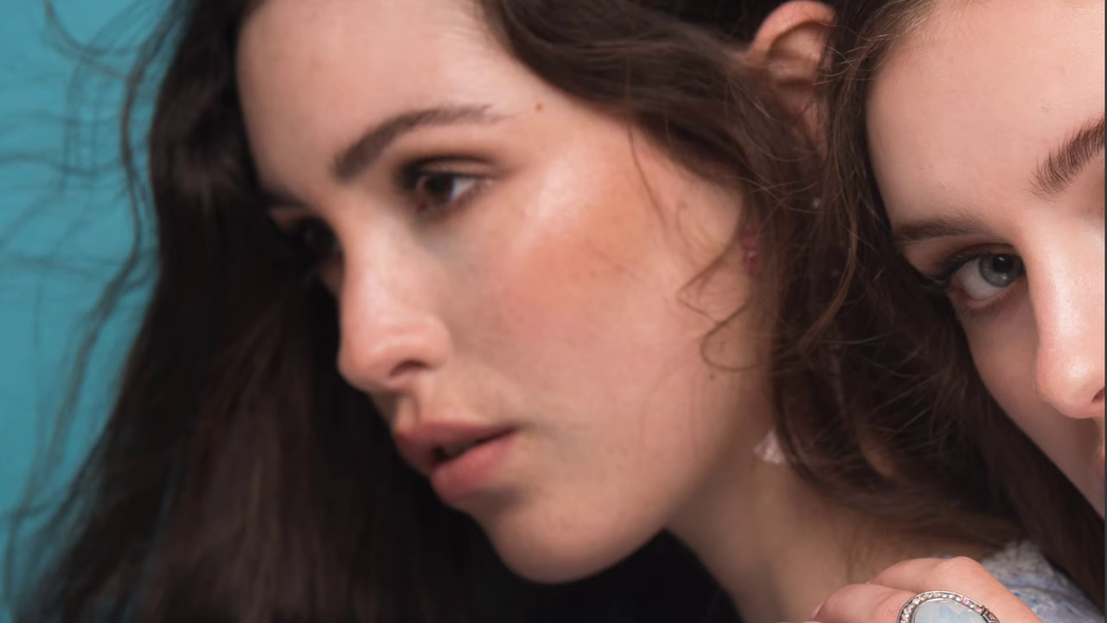
pyautogui.hscroll(10, 525, 108)
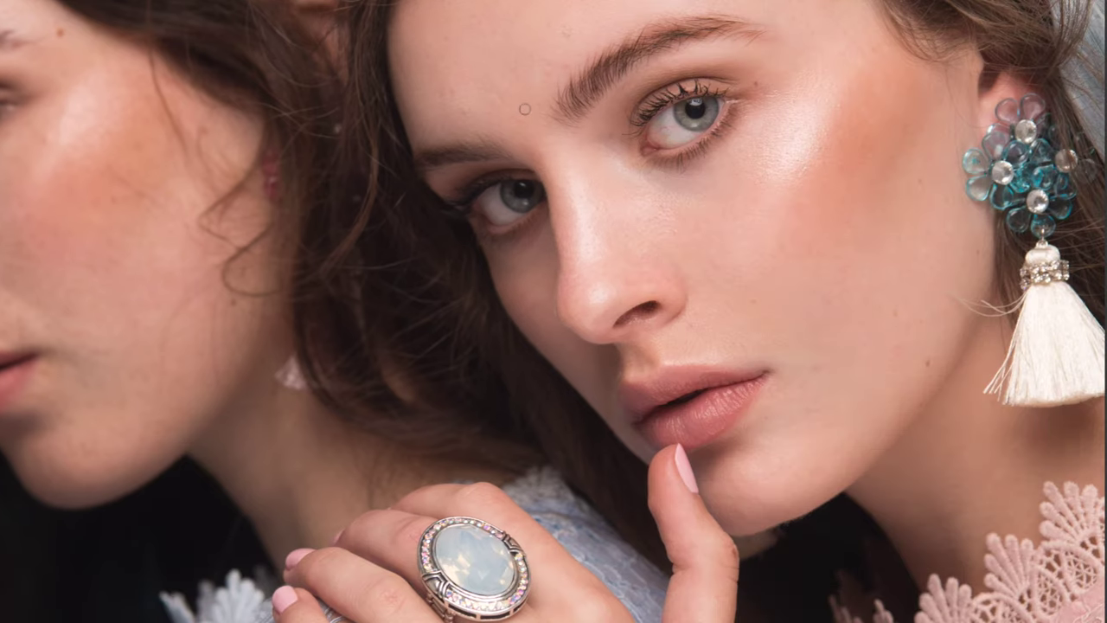
pyautogui.scroll(4, 617, 79)
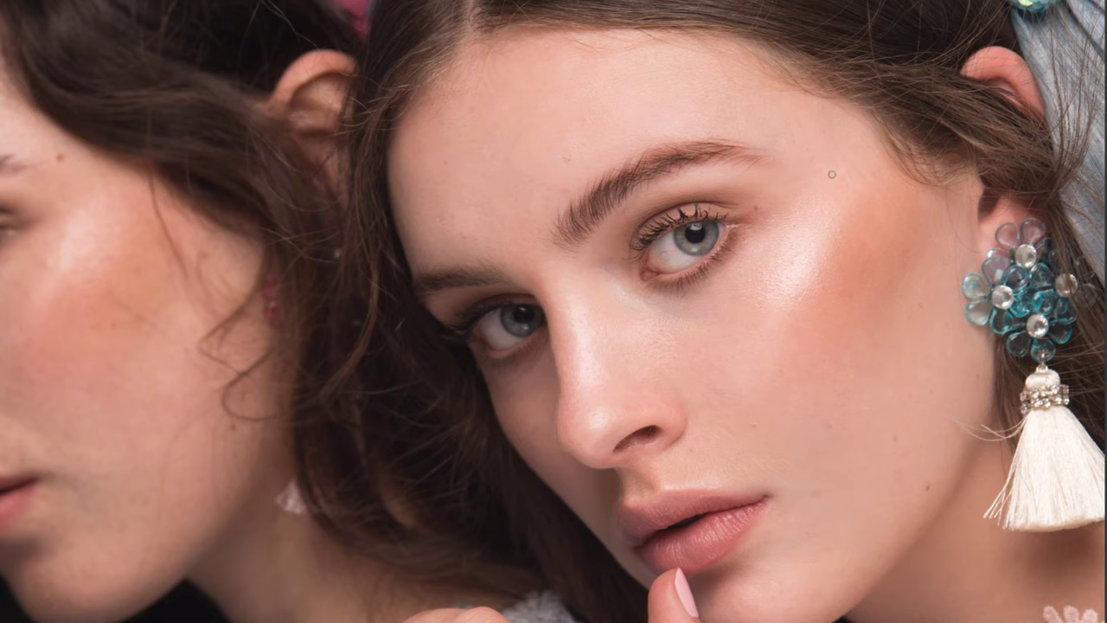
pyautogui.hotkey('ctrl', '0')
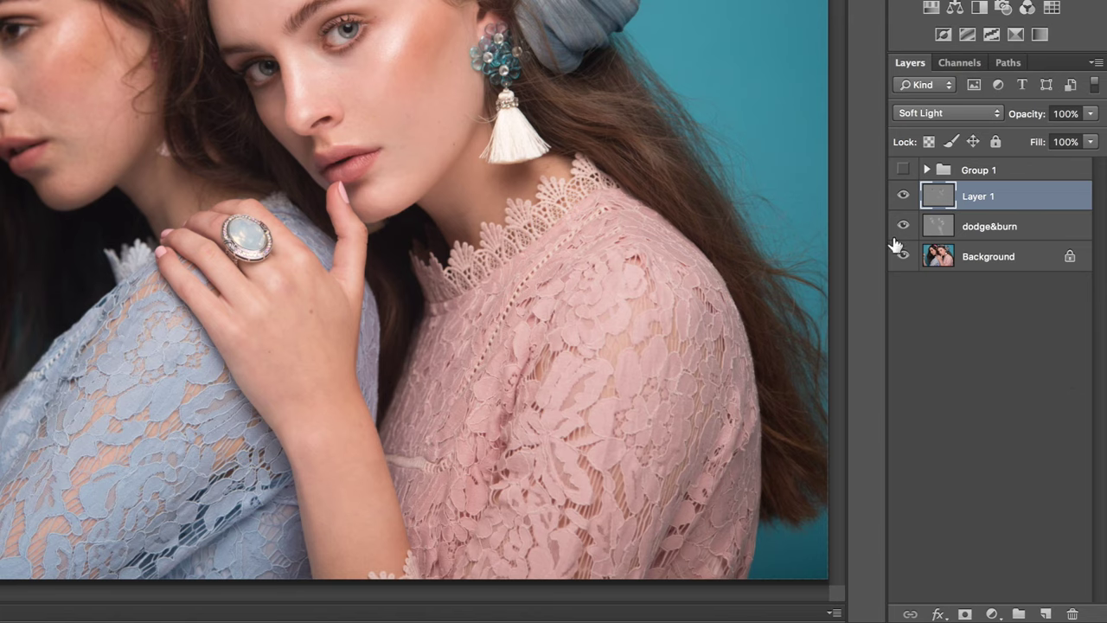
# Step: Add a white mask to Layer 1 and set the brush to size 90 with 8% flow
pyautogui.click(967, 611)
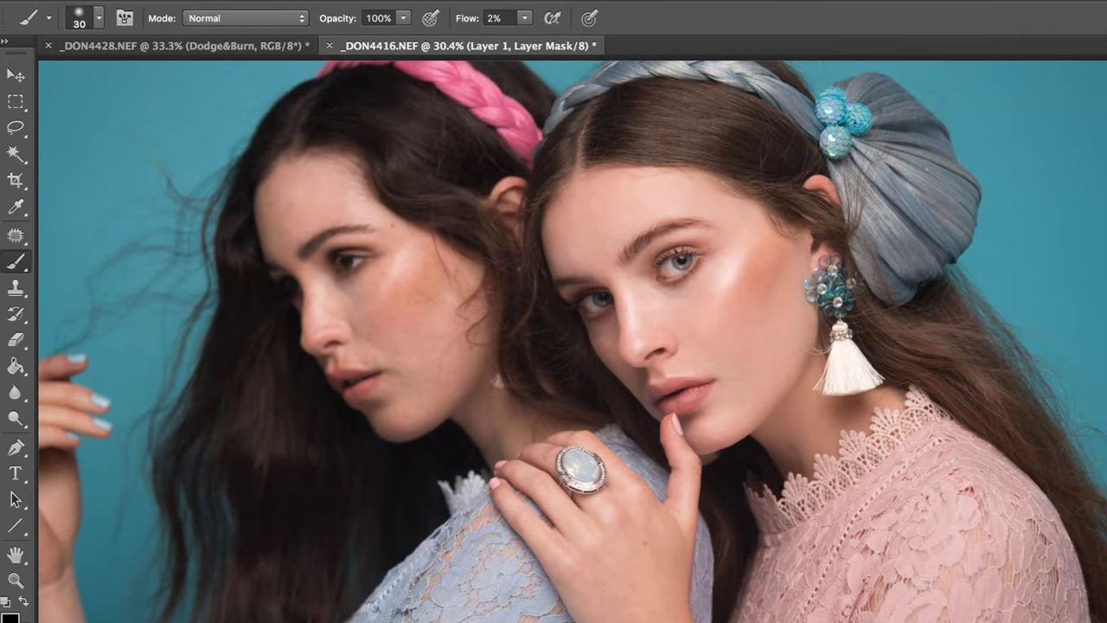
pyautogui.press(']')
pyautogui.press(']')
pyautogui.press(']')
pyautogui.press(']')
pyautogui.press(']')
pyautogui.press(']')
pyautogui.moveTo(469, 18); pyautogui.dragTo(476, 18)
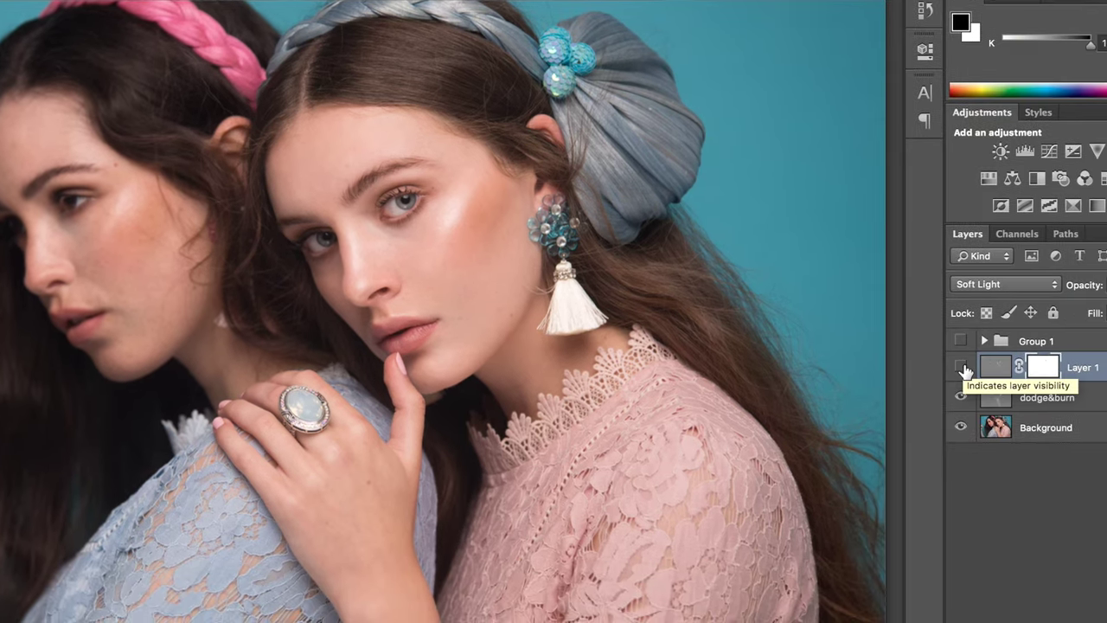
# Step: Toggle Layer 1 off and on to compare the image with and without it
pyautogui.click(996, 376)
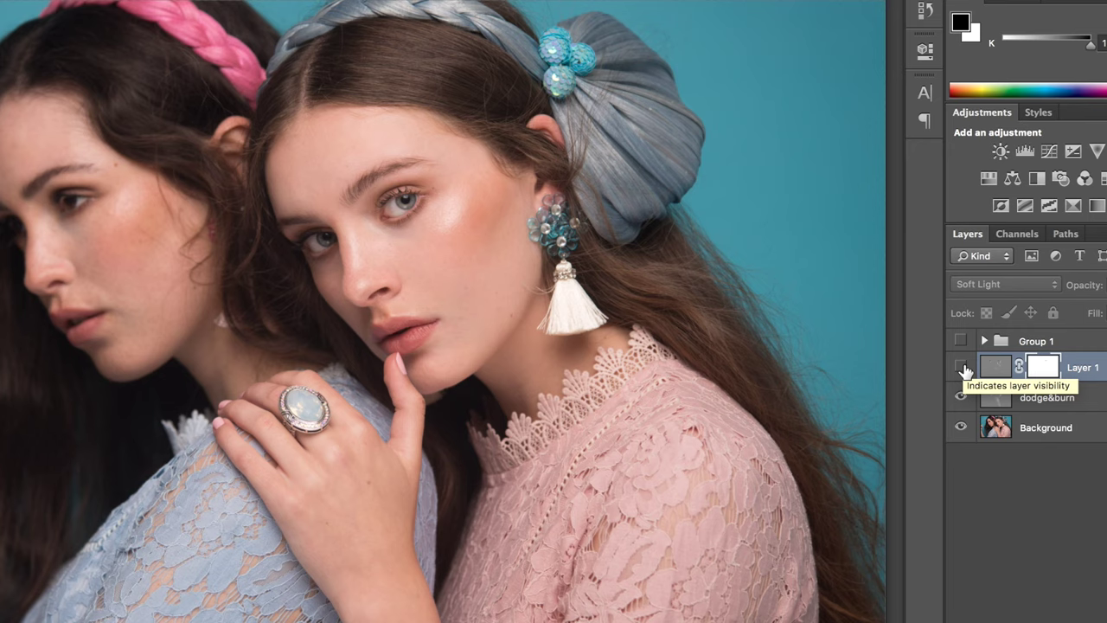
pyautogui.click(961, 368)
pyautogui.click(961, 367)
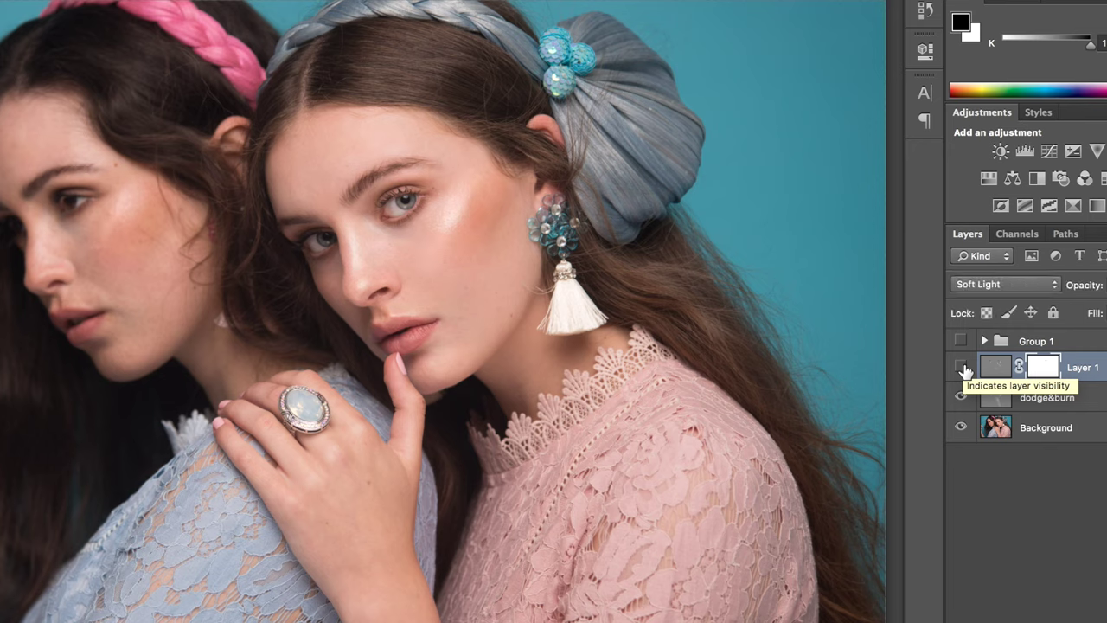
pyautogui.click(961, 368)
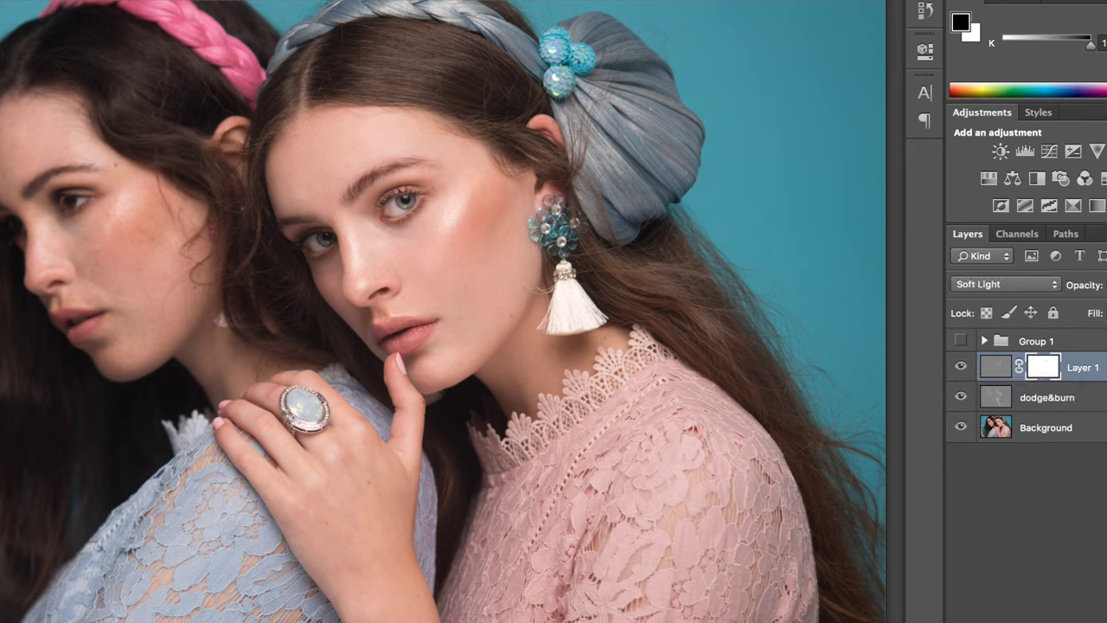
# Step: Paint white on Layer 1's gray pixels over the left model's cheek, then restore black
pyautogui.press('x')
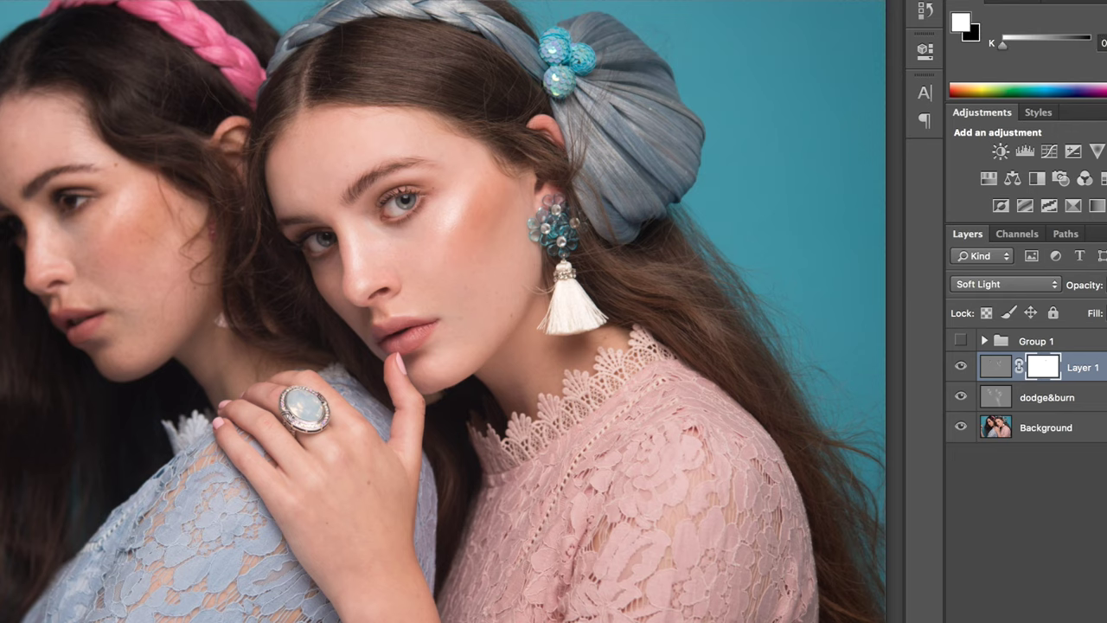
pyautogui.click(999, 368)
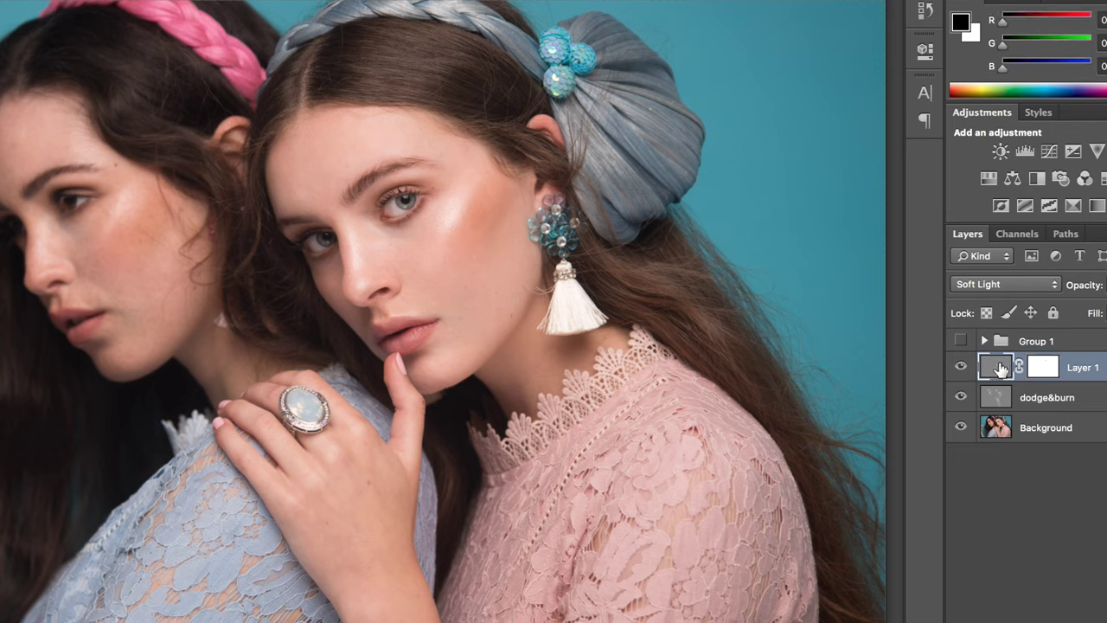
pyautogui.press('x')
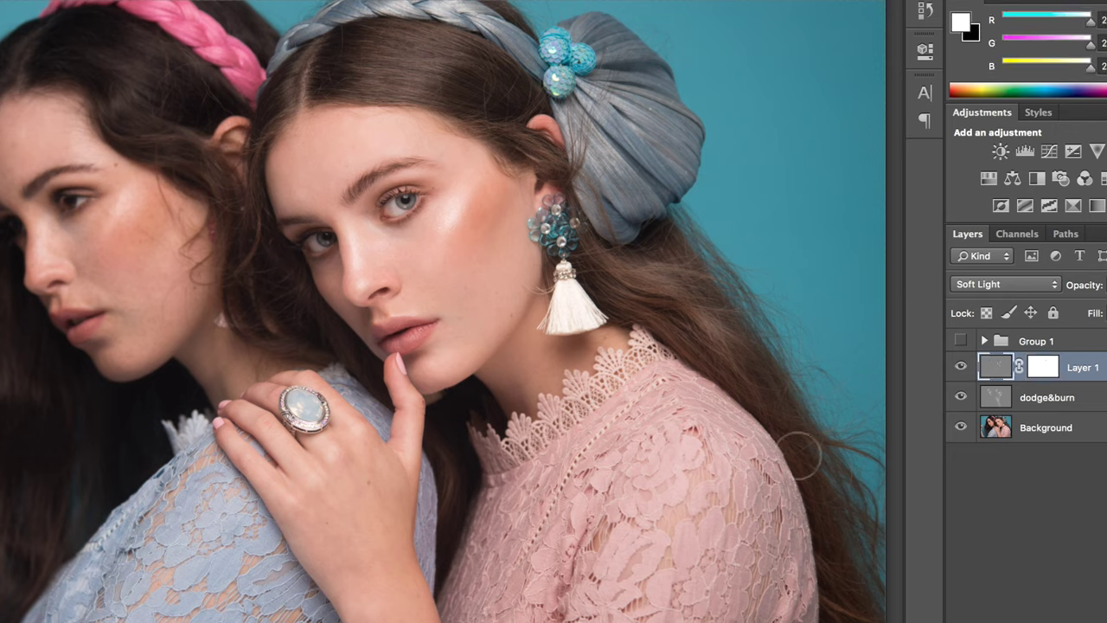
pyautogui.moveTo(104, 249); pyautogui.dragTo(123, 206)
pyautogui.press('x')
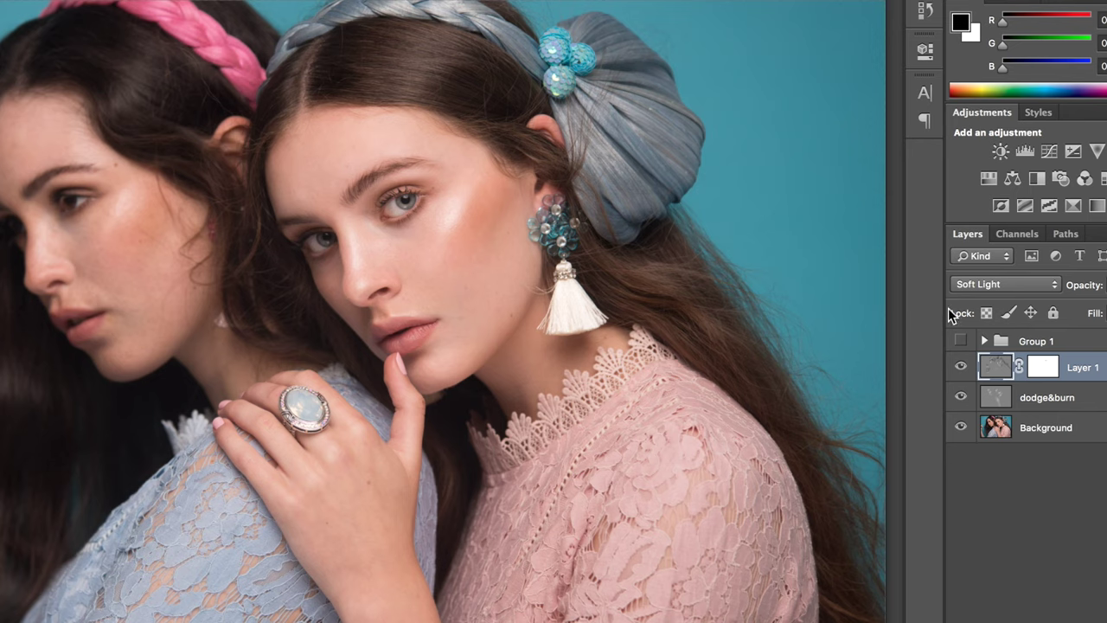
# Step: Compare with and without Layer 1, then group Layer 1 and dodge&burn into Group 2
pyautogui.click(961, 367)
pyautogui.click(960, 367)
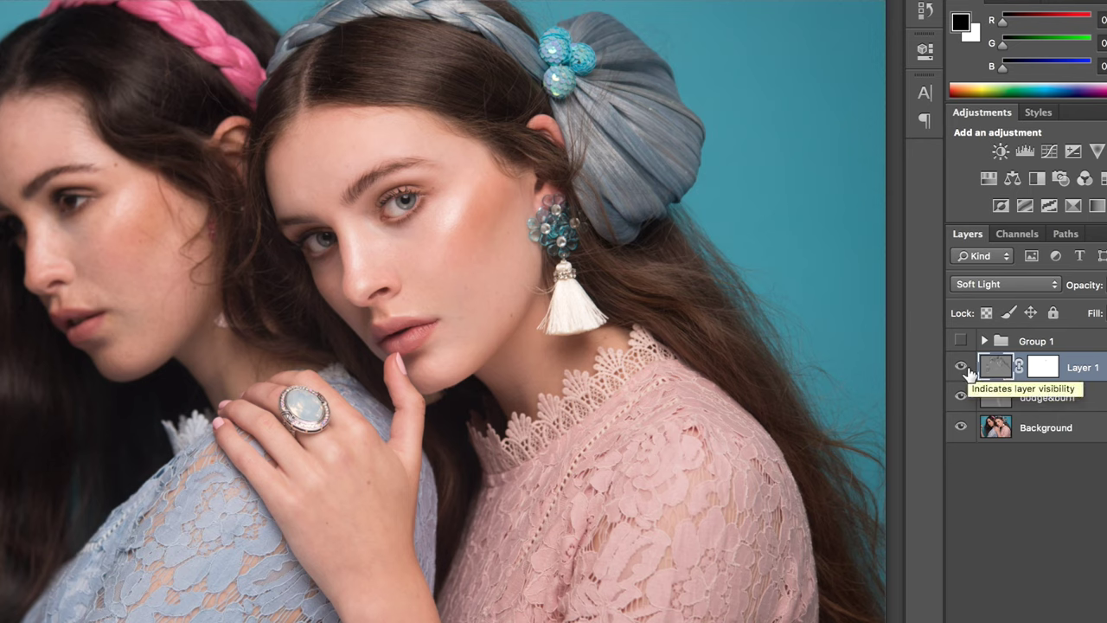
pyautogui.click(966, 368)
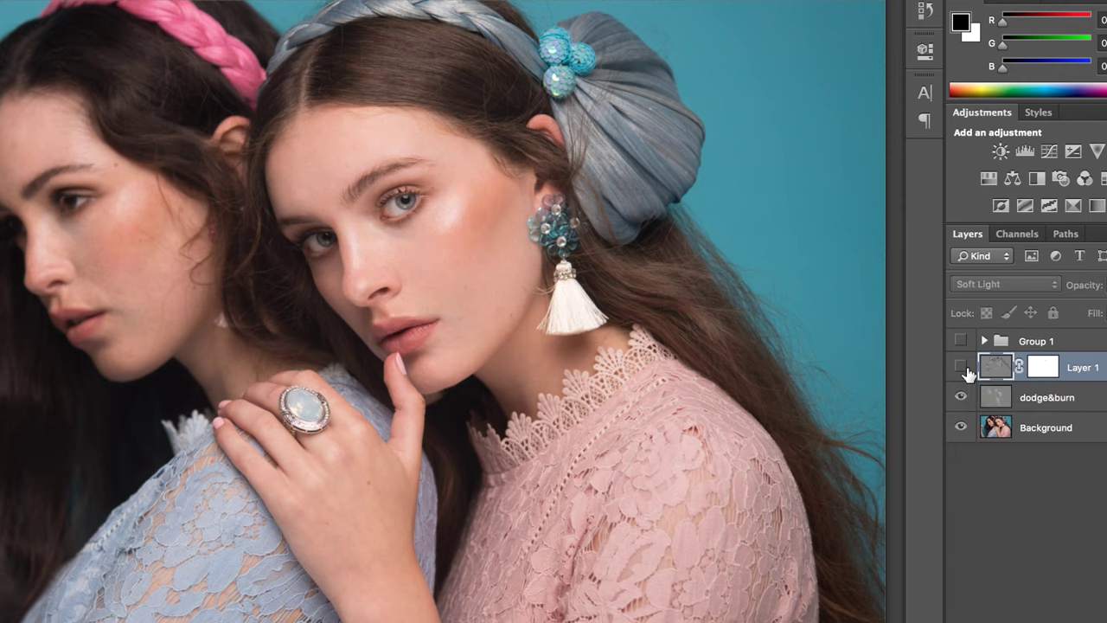
pyautogui.click(963, 368)
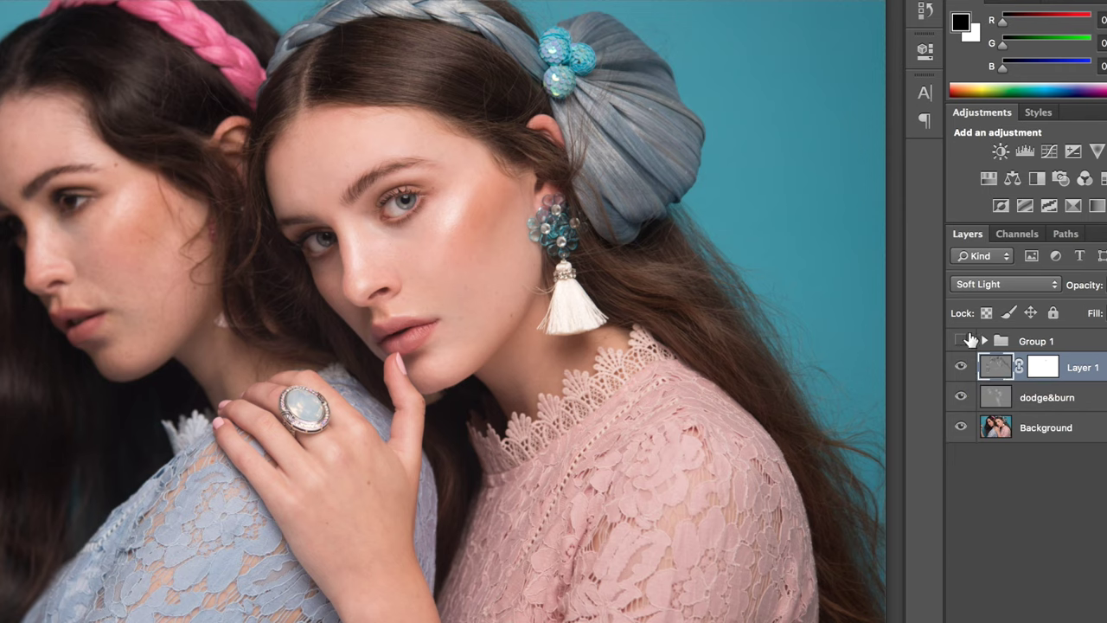
pyautogui.keyDown('shift'); pyautogui.click(1055, 402); pyautogui.keyUp('shift')
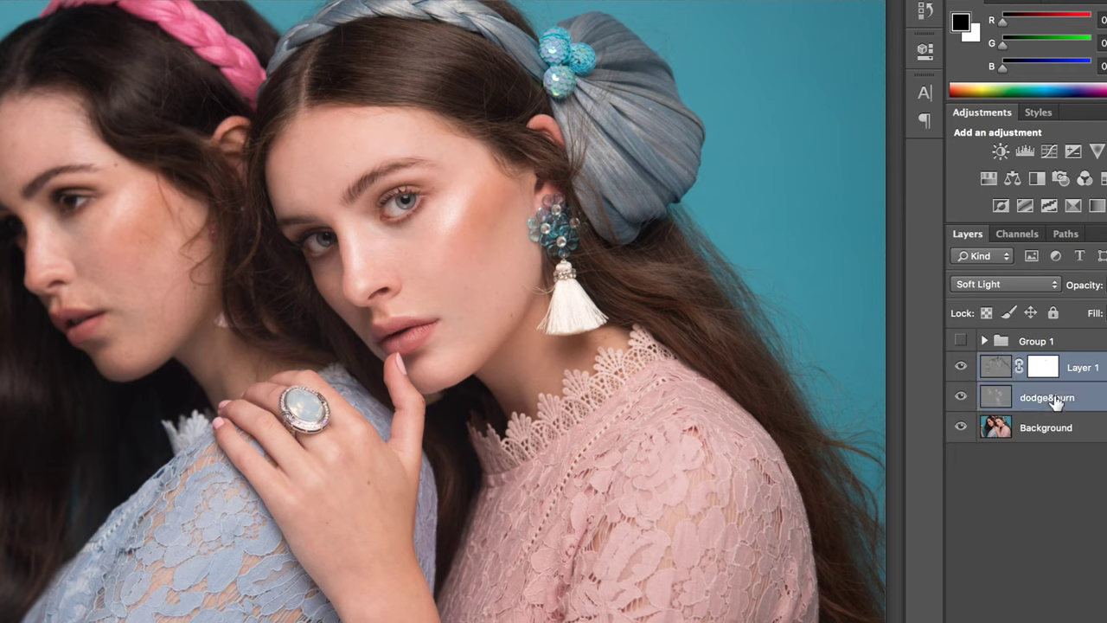
pyautogui.hotkey('ctrl', 'g')
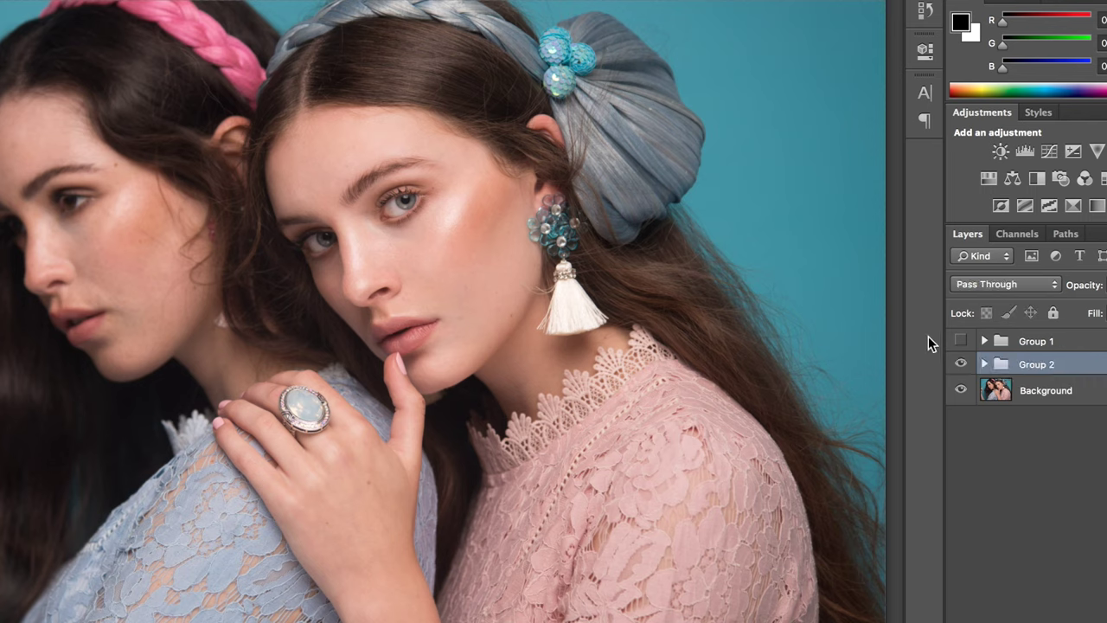
pyautogui.click(961, 367)
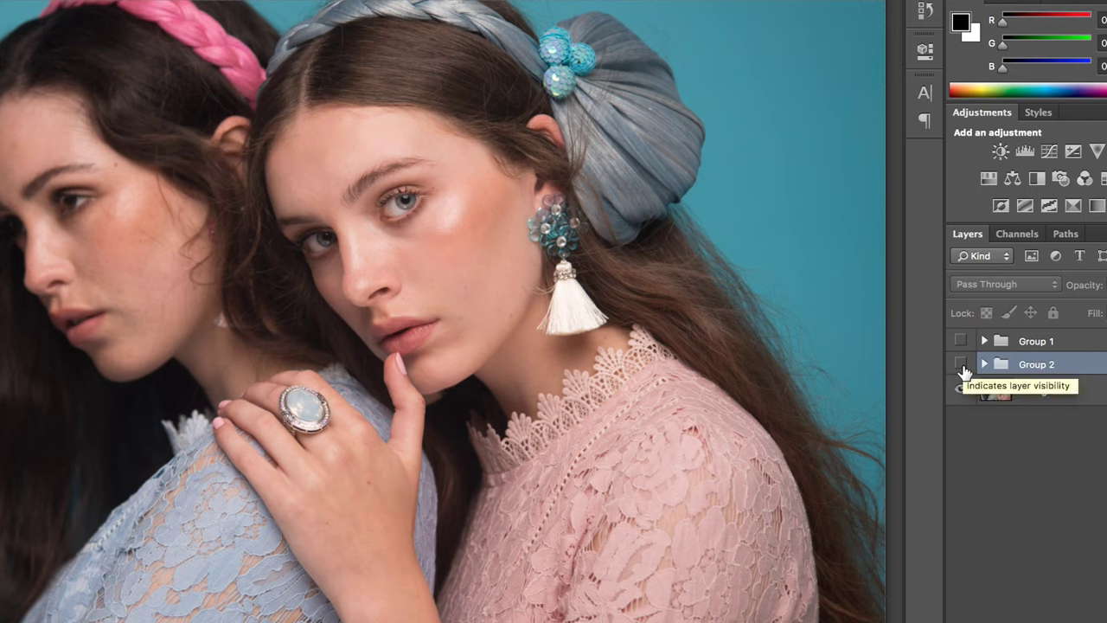
pyautogui.click(961, 366)
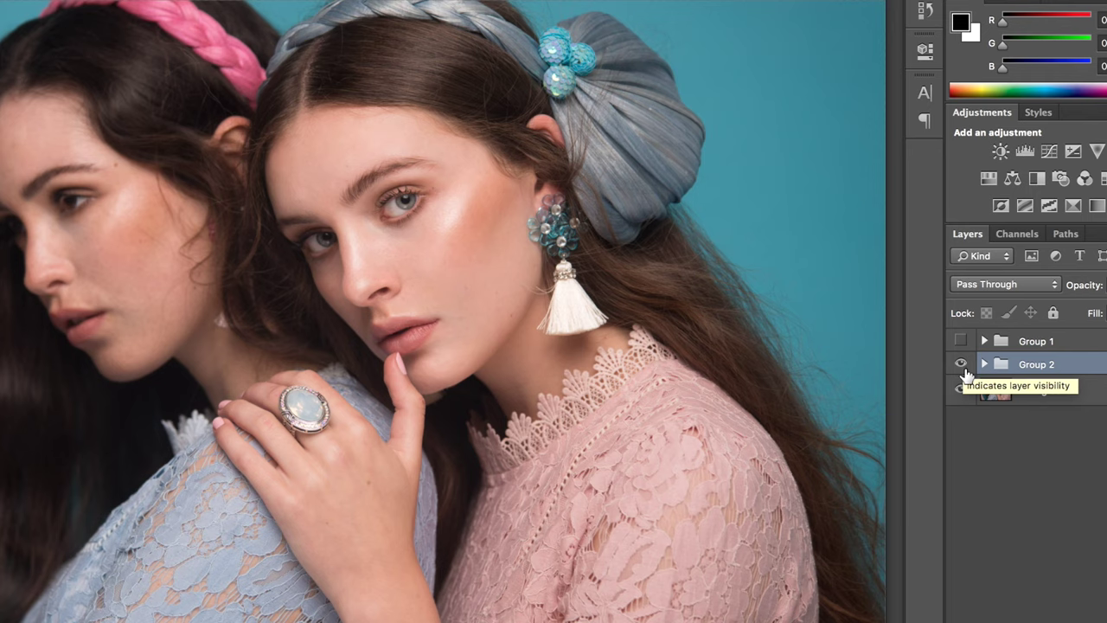
pyautogui.click(961, 367)
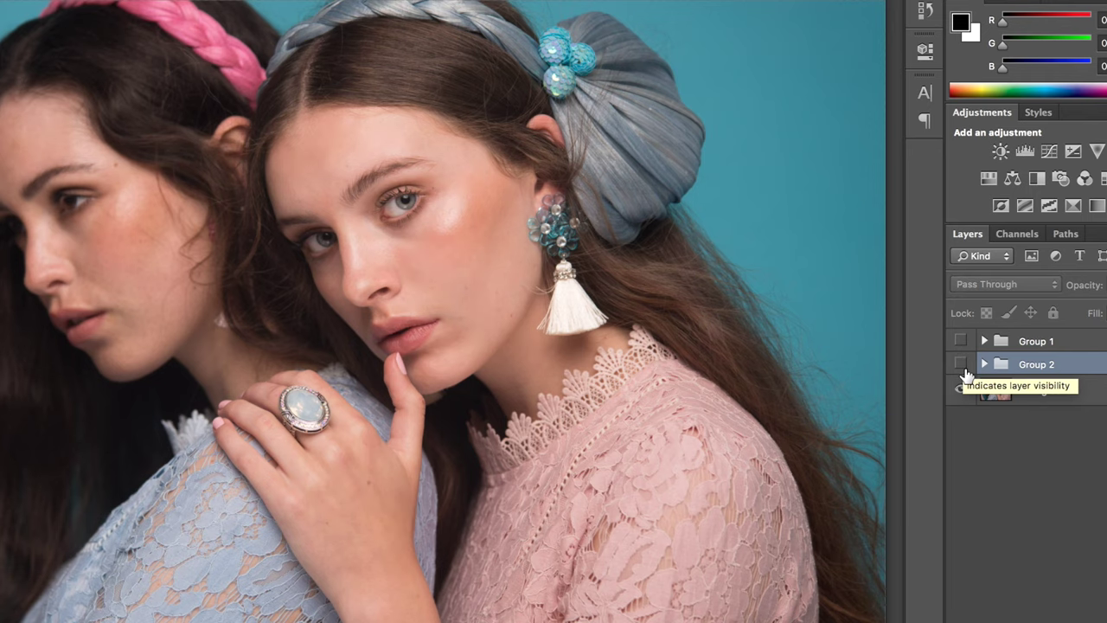
pyautogui.click(965, 372)
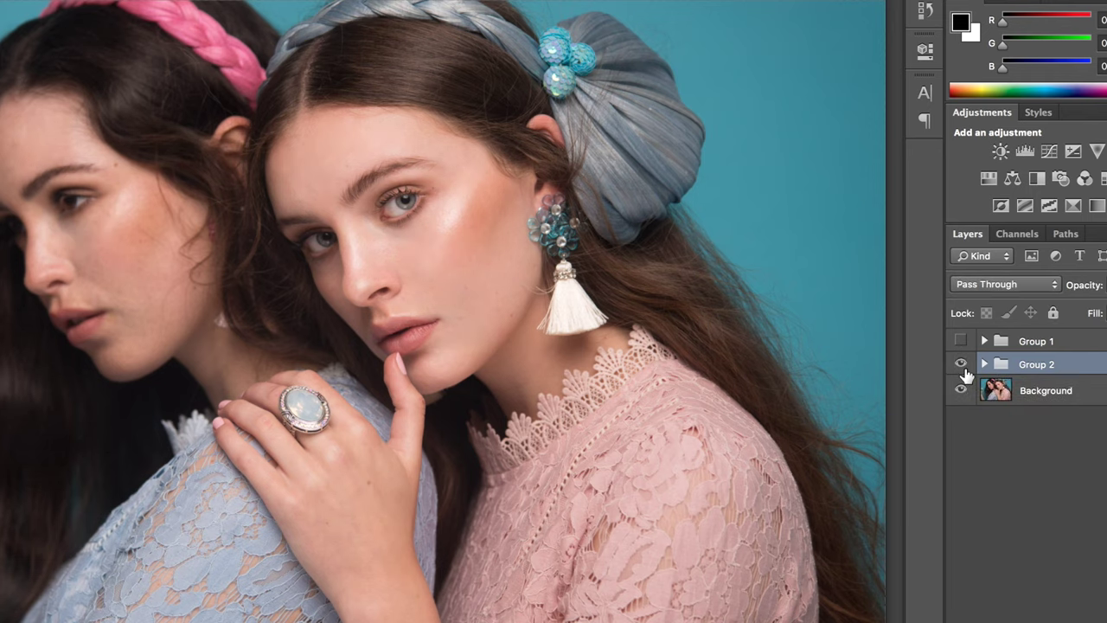
pyautogui.click(961, 366)
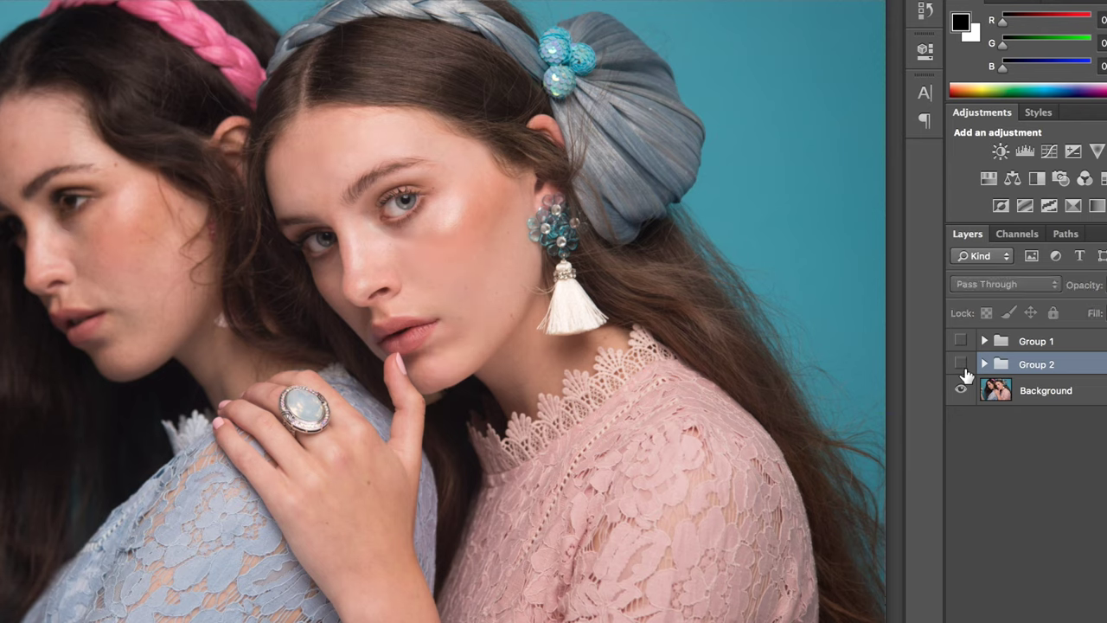
pyautogui.click(961, 365)
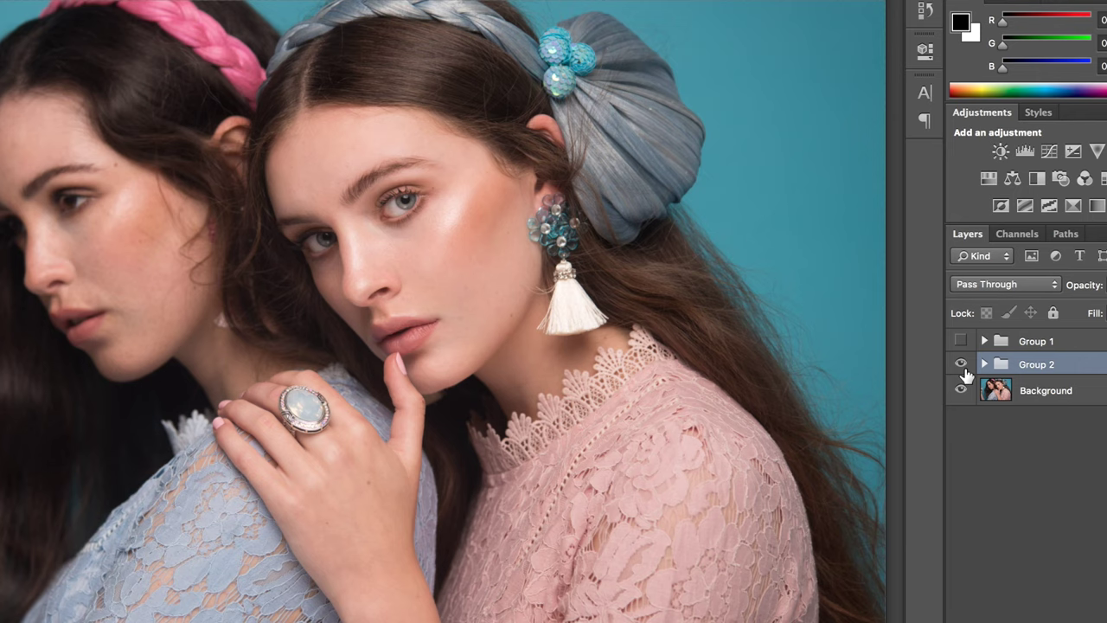
pyautogui.click(965, 368)
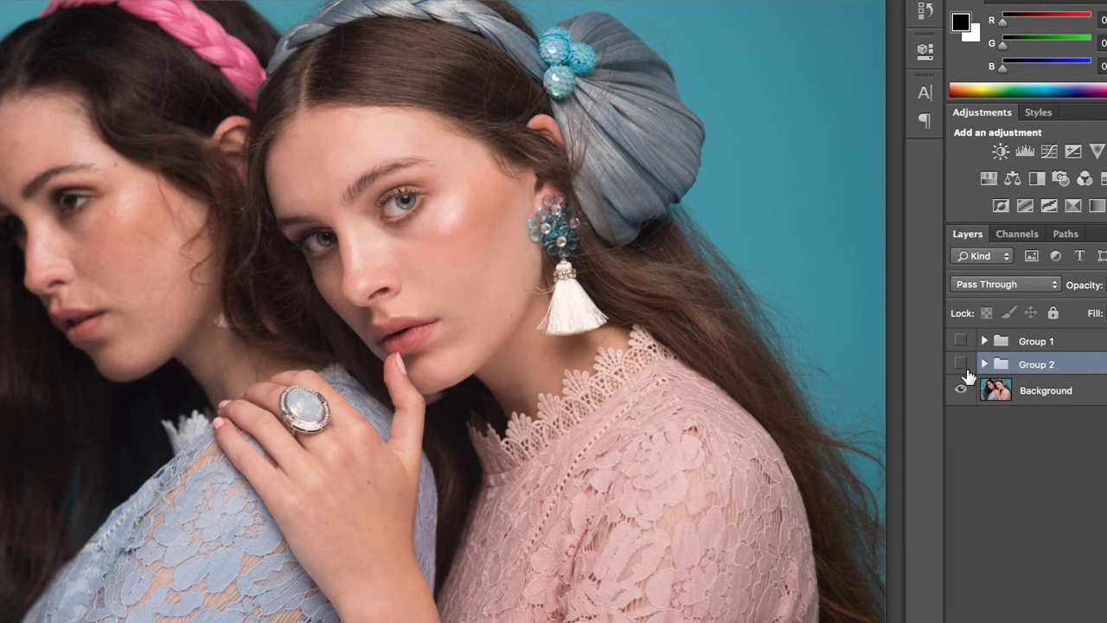
pyautogui.click(967, 369)
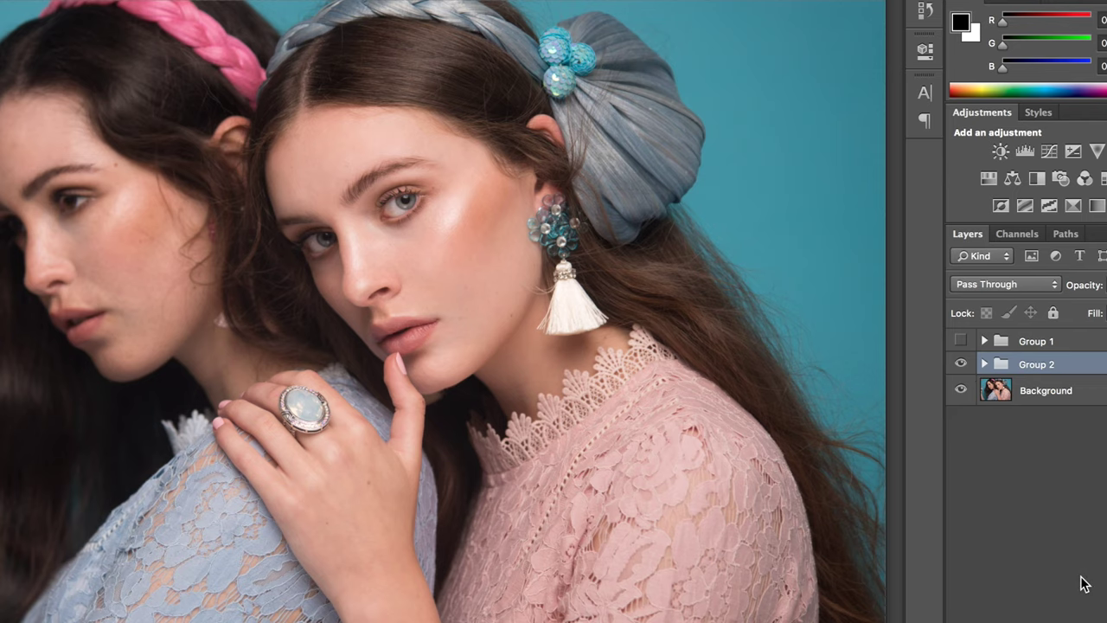
# Step: Add a Curves adjustment layer shaped into an S-curve for extra contrast
pyautogui.click(1021, 622)
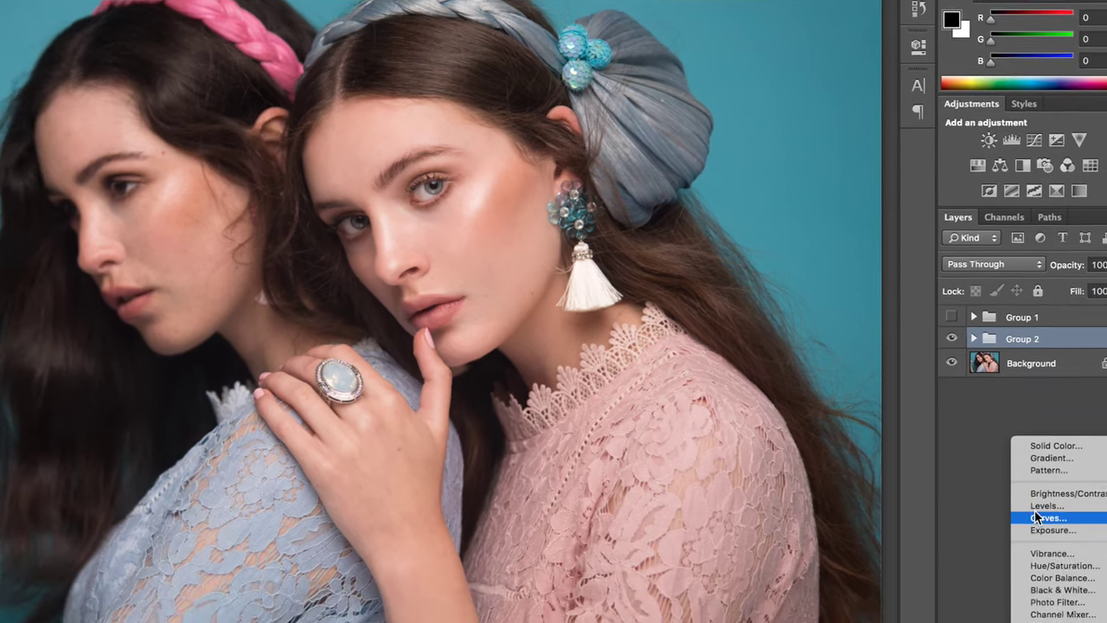
pyautogui.click(861, 210)
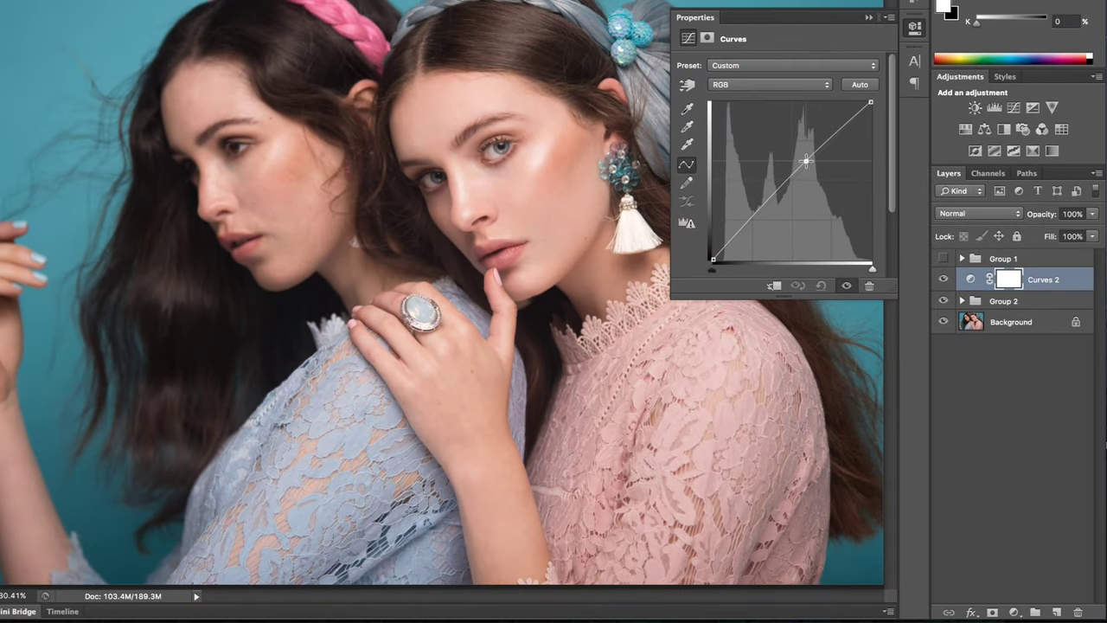
pyautogui.click(805, 161)
pyautogui.moveTo(766, 201); pyautogui.dragTo(772, 208)
pyautogui.hotkey('ctrl', 'z')
pyautogui.moveTo(766, 215); pyautogui.dragTo(765, 208)
pyautogui.click(868, 19)
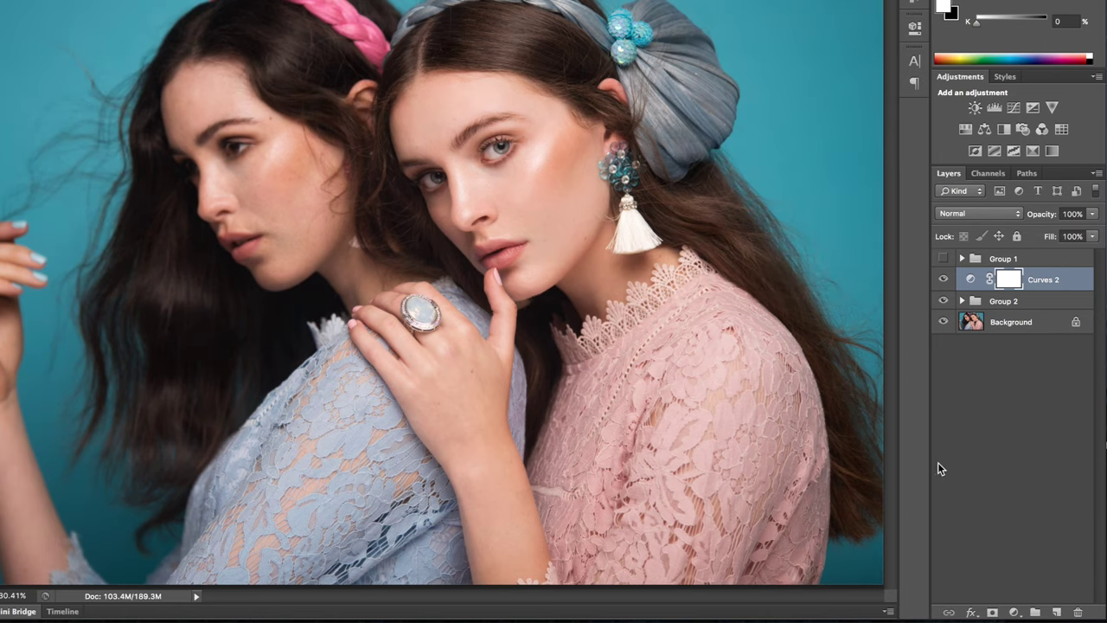
# Step: Add a second Curves layer with the black point moved slightly right to deepen shadows
pyautogui.click(1014, 611)
pyautogui.click(1016, 432)
pyautogui.moveTo(713, 260); pyautogui.dragTo(717, 260)
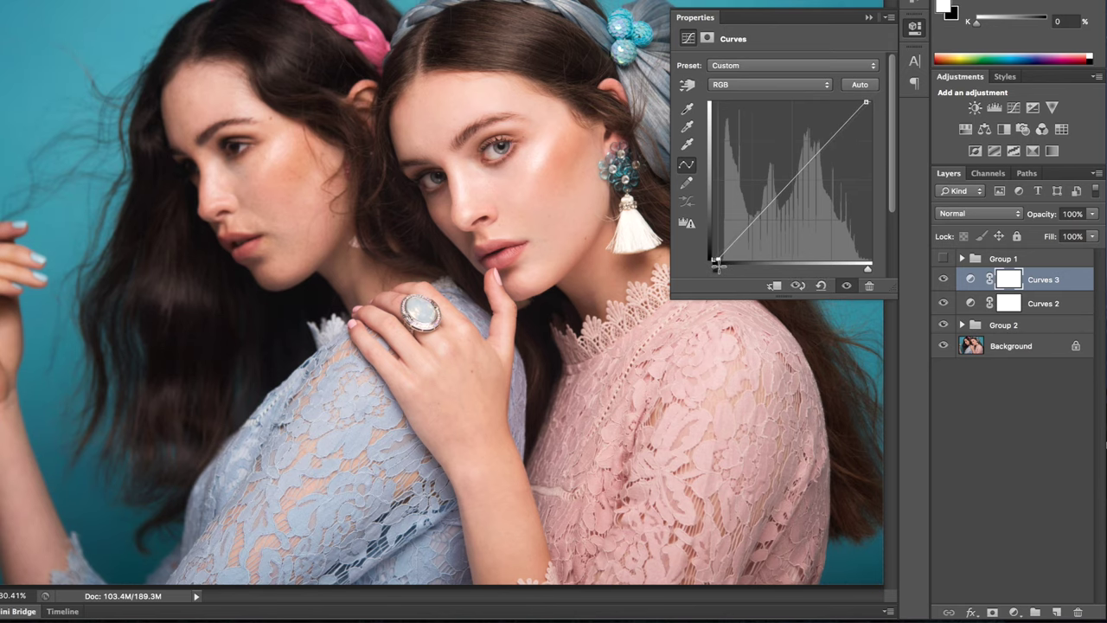
# Step: Add a Selective Color layer, warm the neutrals with yellow, and set Whites magenta to -12
pyautogui.click(868, 18)
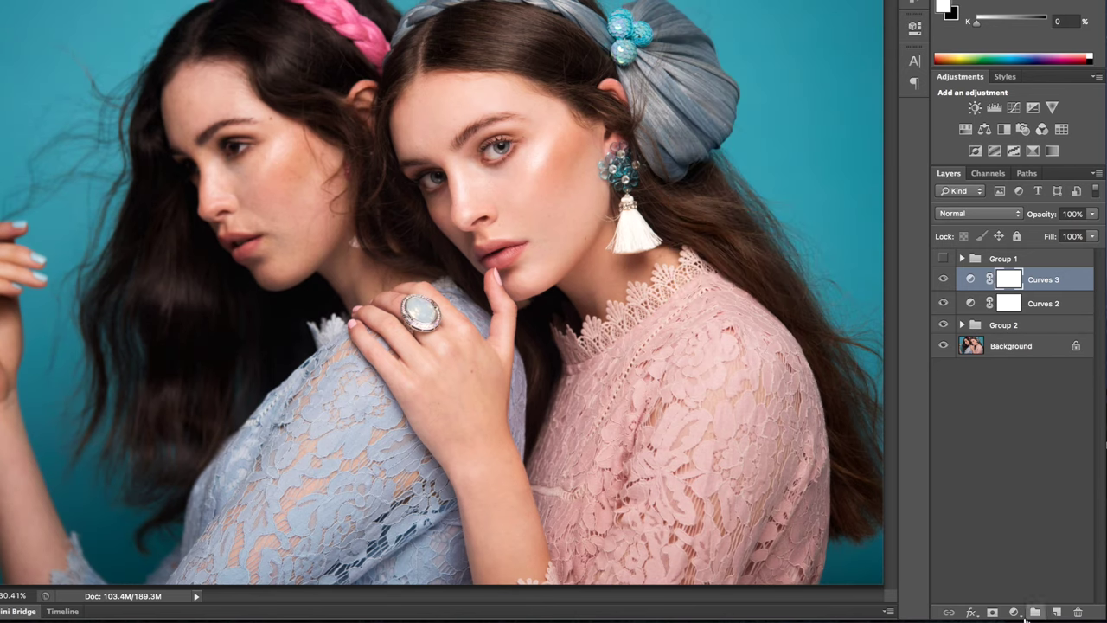
pyautogui.click(1014, 611)
pyautogui.click(1000, 541)
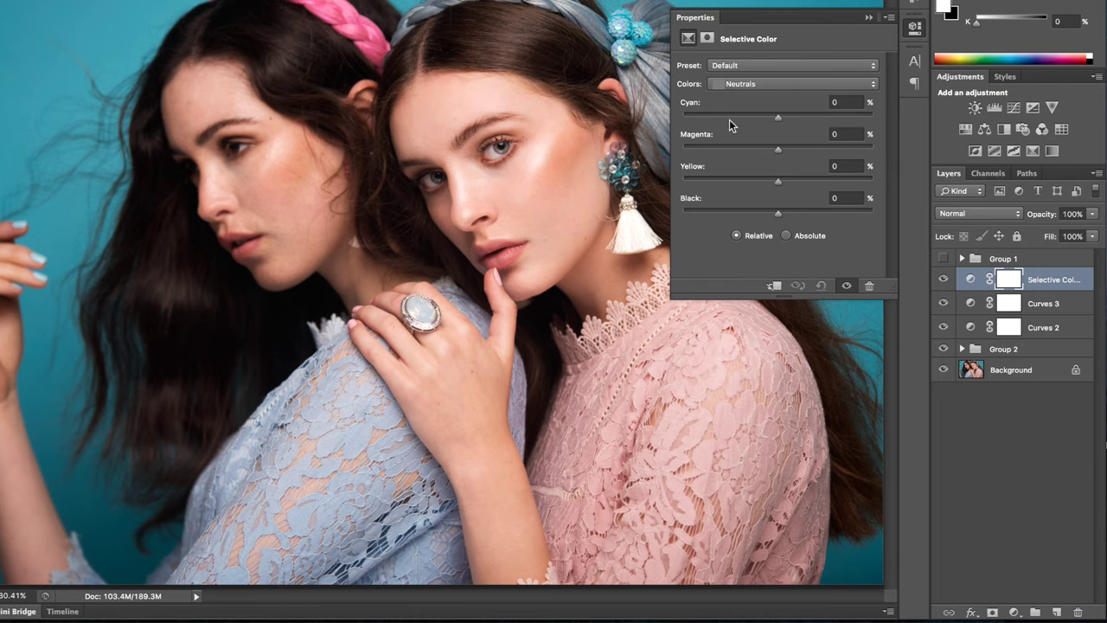
pyautogui.moveTo(782, 181)
pyautogui.mouseDown()
pyautogui.moveTo(805, 180)
pyautogui.moveTo(793, 176)
pyautogui.mouseUp()
pyautogui.click(759, 78)
pyautogui.click(759, 69)
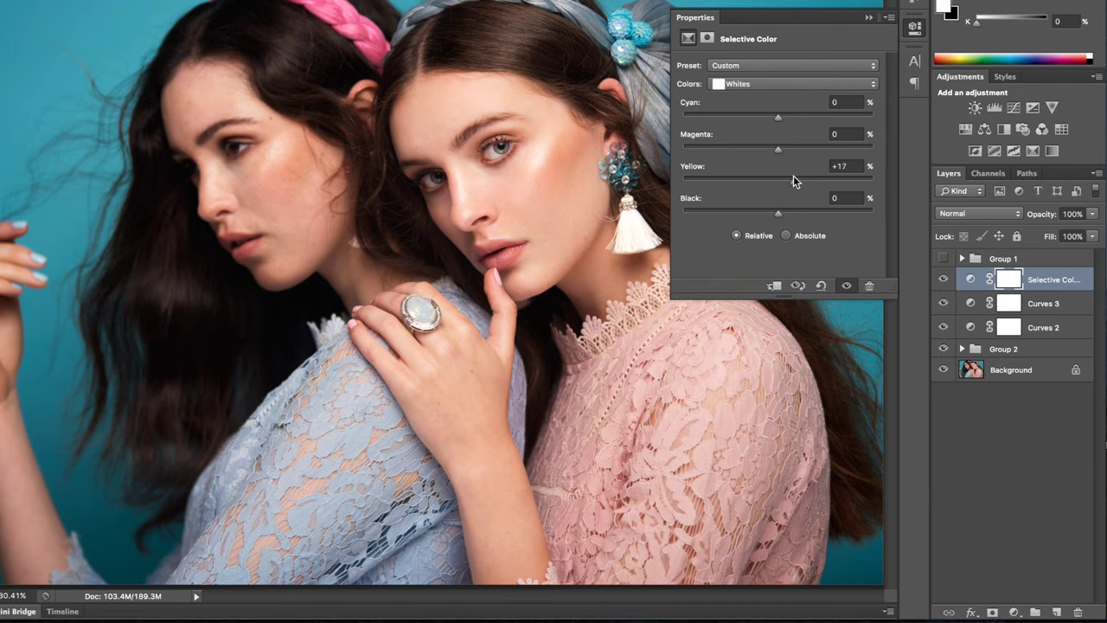
pyautogui.moveTo(778, 149); pyautogui.dragTo(766, 149)
# Step: Adjust the Blacks to yellow -6 and magenta +1
pyautogui.click(771, 83)
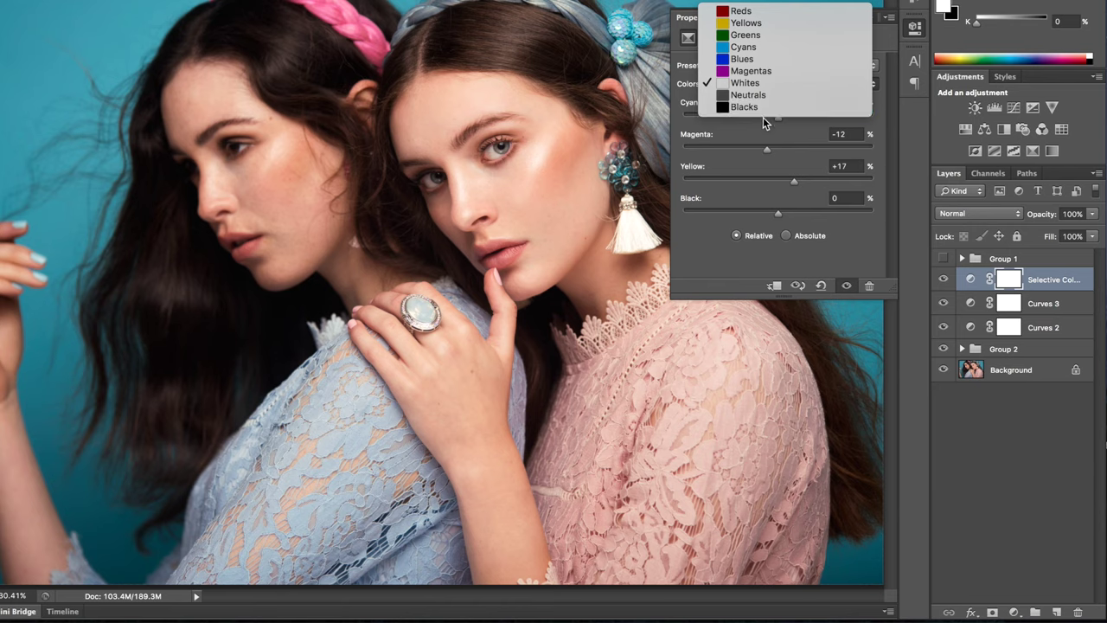
pyautogui.click(761, 107)
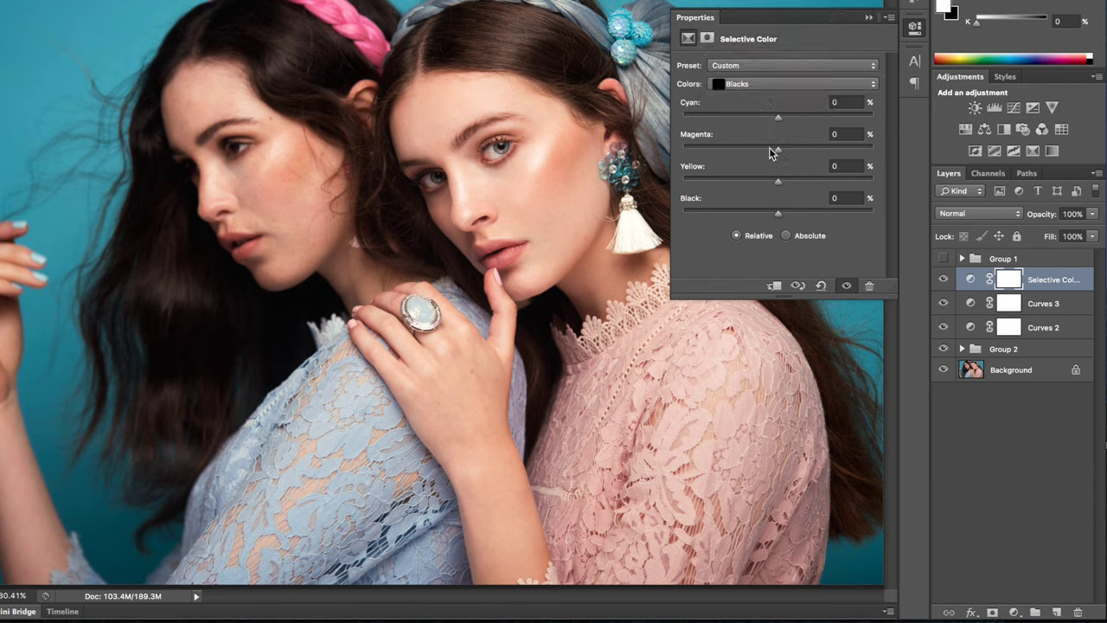
pyautogui.moveTo(778, 189); pyautogui.dragTo(771, 186)
pyautogui.moveTo(774, 185); pyautogui.dragTo(773, 186)
pyautogui.moveTo(777, 150); pyautogui.dragTo(774, 154)
pyautogui.moveTo(774, 153); pyautogui.dragTo(779, 154)
pyautogui.moveTo(778, 153); pyautogui.dragTo(779, 149)
pyautogui.moveTo(781, 152); pyautogui.dragTo(778, 152)
# Step: Return to Neutrals and set Magenta to -2 and Cyan to +2
pyautogui.click(745, 83)
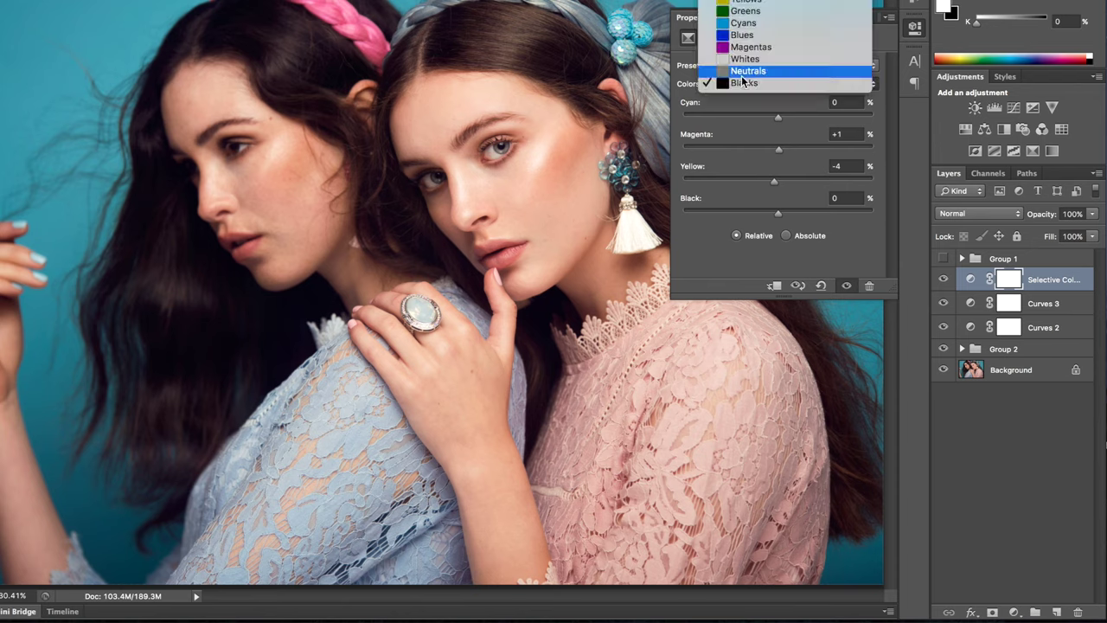
pyautogui.click(745, 69)
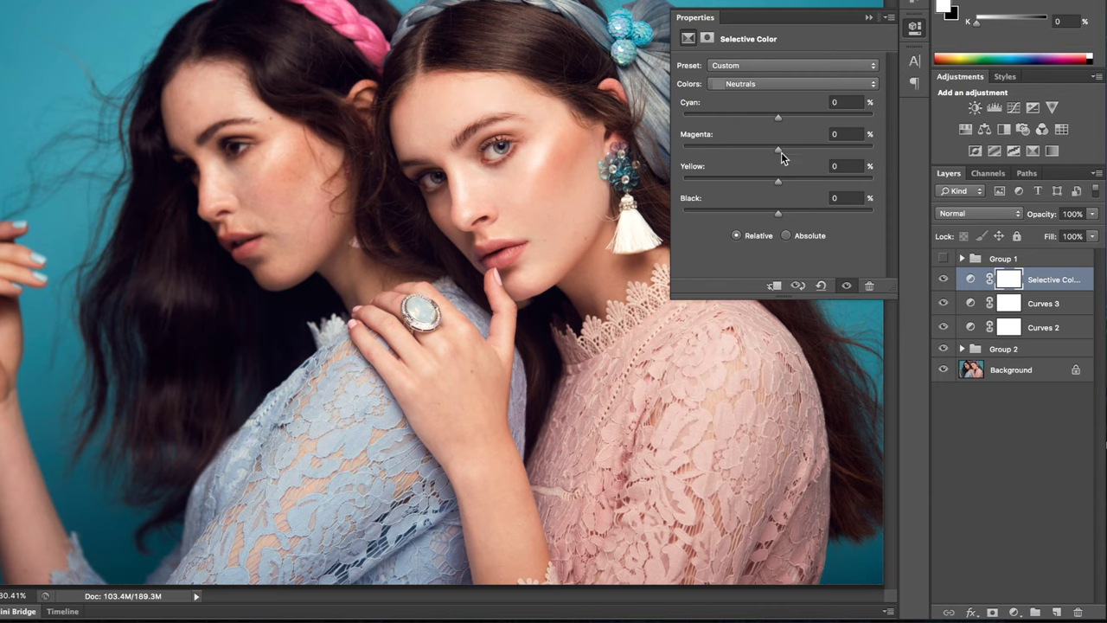
pyautogui.moveTo(778, 150); pyautogui.dragTo(775, 154)
pyautogui.moveTo(775, 115); pyautogui.dragTo(779, 116)
# Step: Fit the photo on screen and toggle the Selective Color layer off and on to compare
pyautogui.click(867, 19)
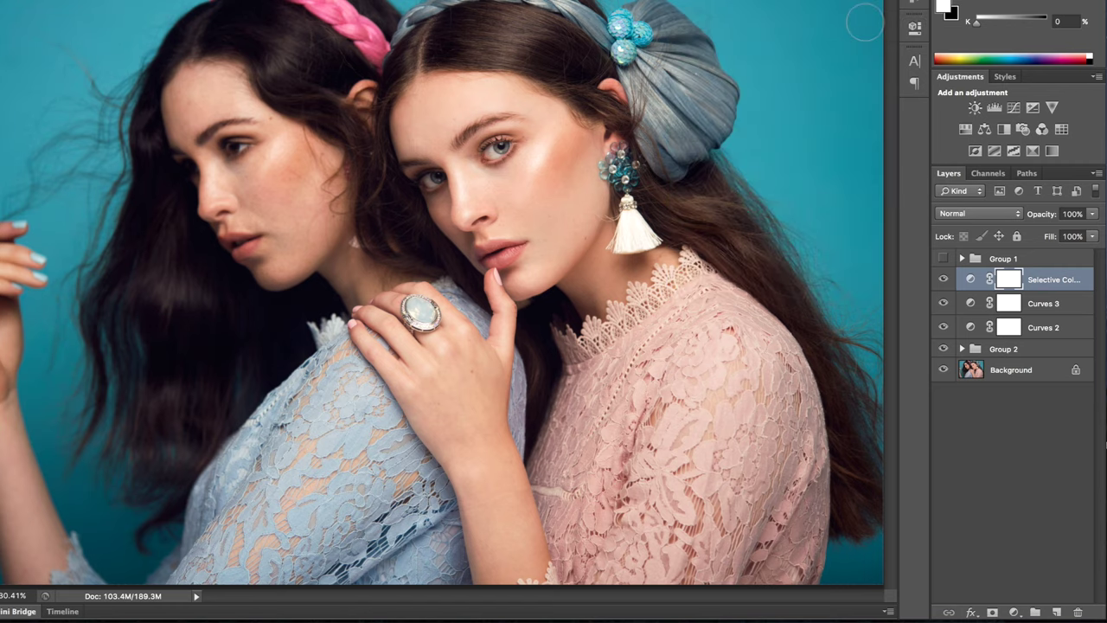
pyautogui.hotkey('ctrl', '-')
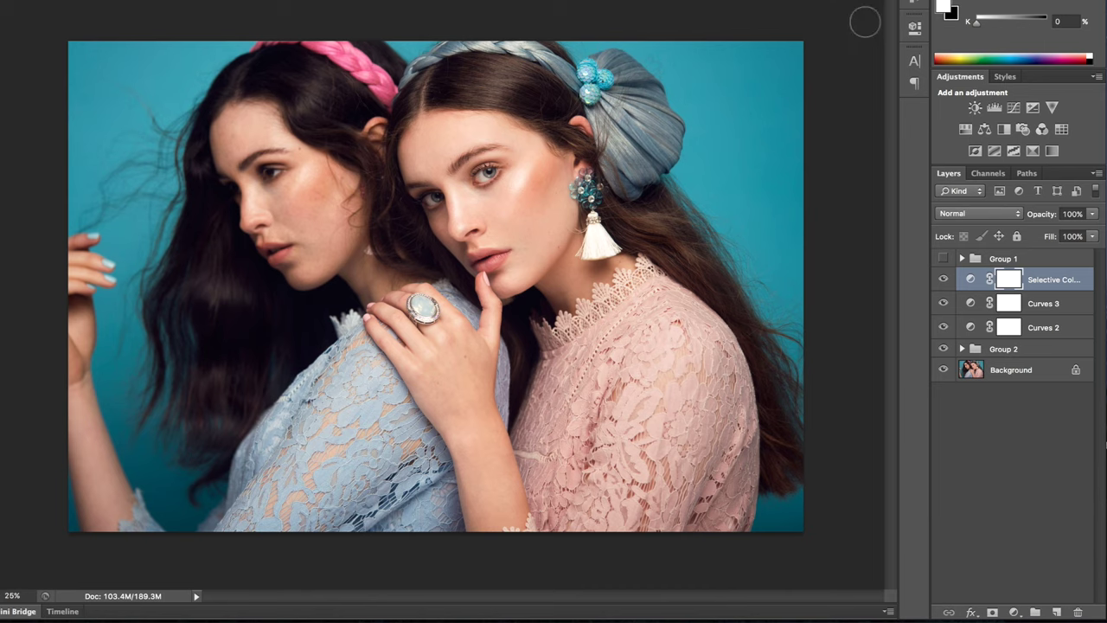
pyautogui.click(942, 281)
pyautogui.click(941, 281)
pyautogui.click(942, 281)
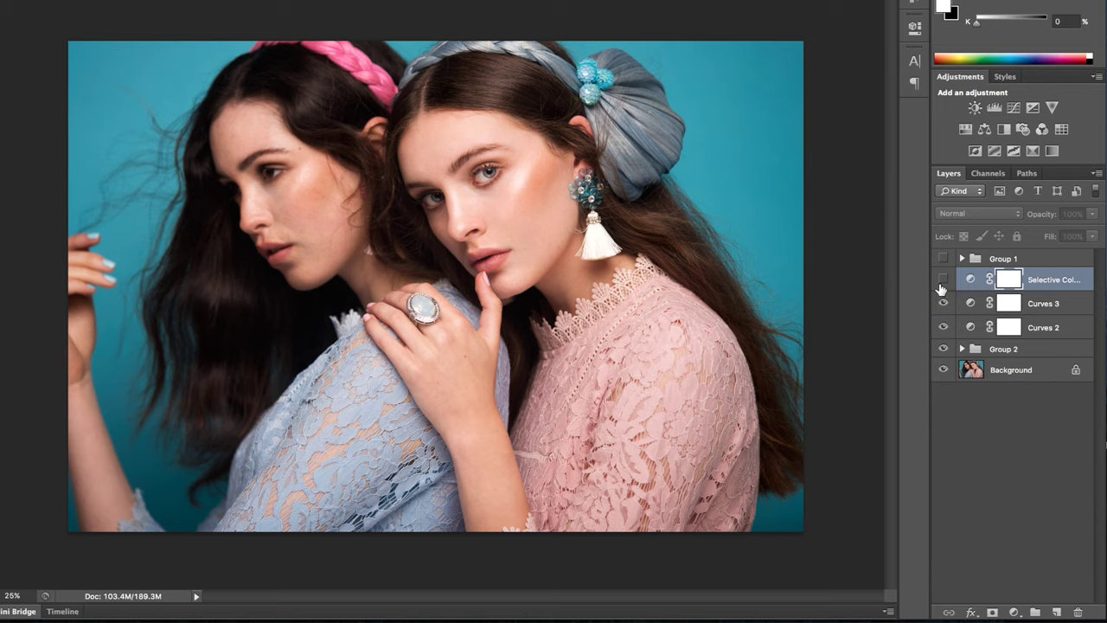
pyautogui.click(942, 281)
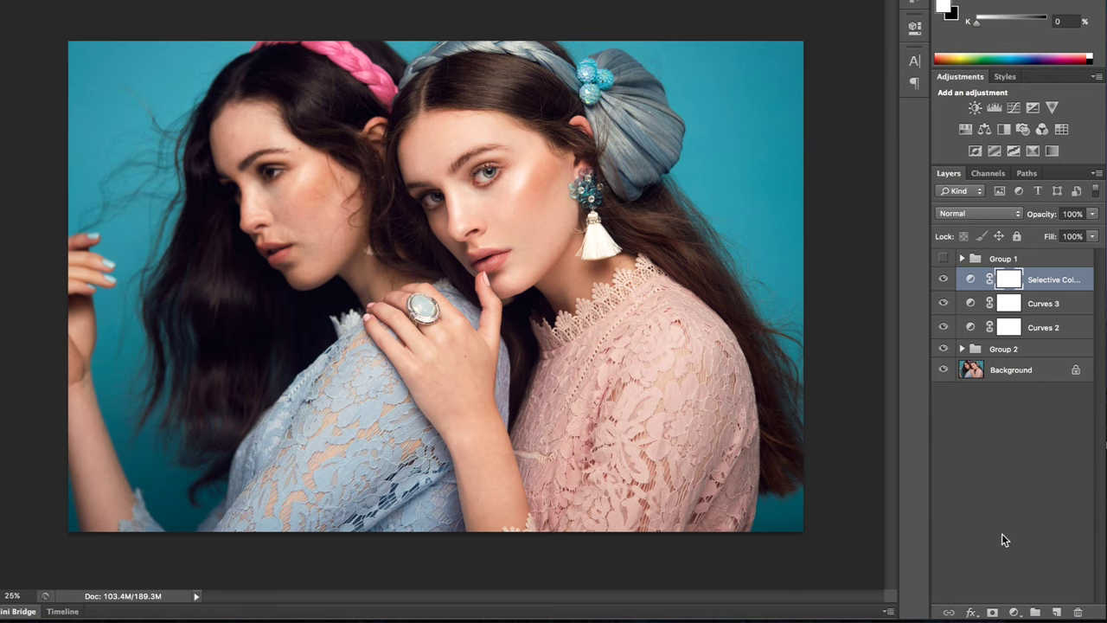
# Step: Expand Group 2, compare with and without its retouching, then zoom into the faces
pyautogui.click(962, 349)
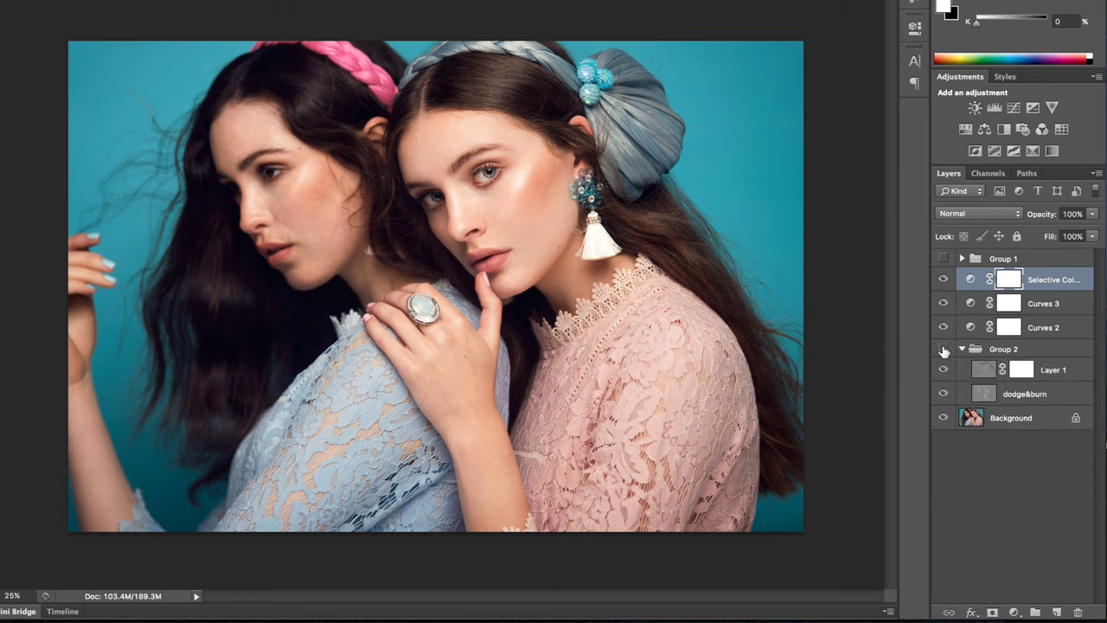
pyautogui.click(943, 349)
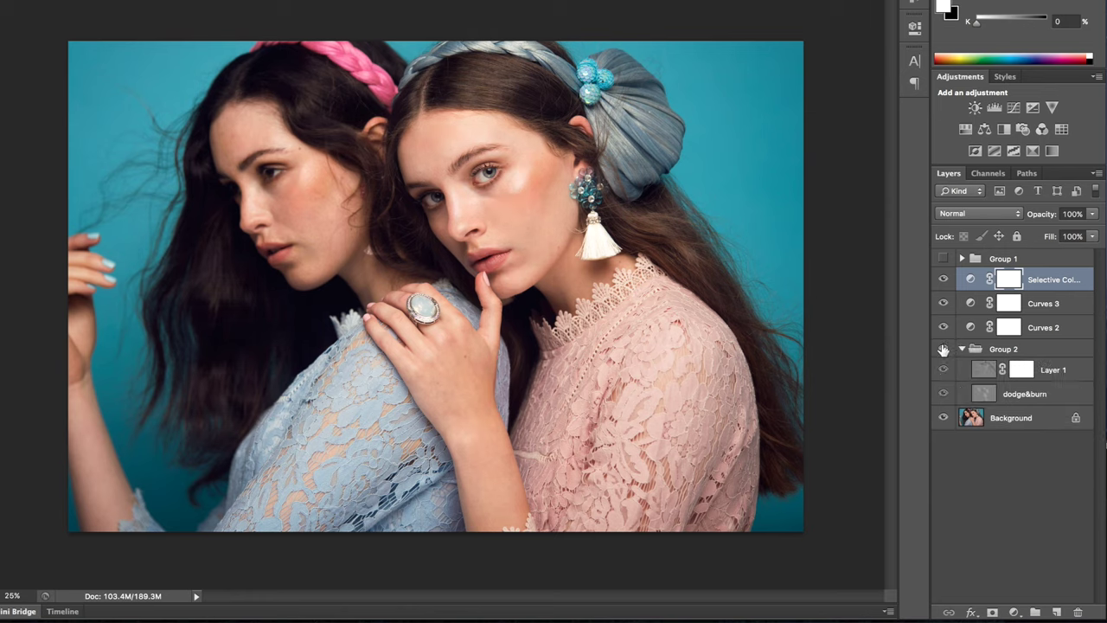
pyautogui.click(944, 349)
pyautogui.click(944, 349)
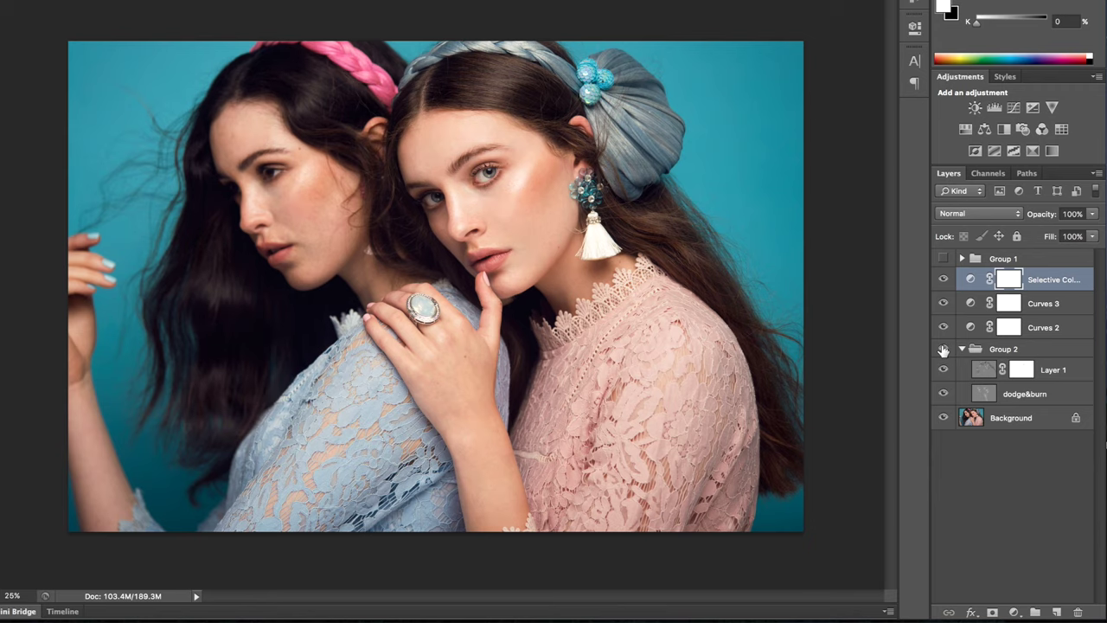
pyautogui.hotkey('ctrl', '+')
pyautogui.hotkey('ctrl', '+')
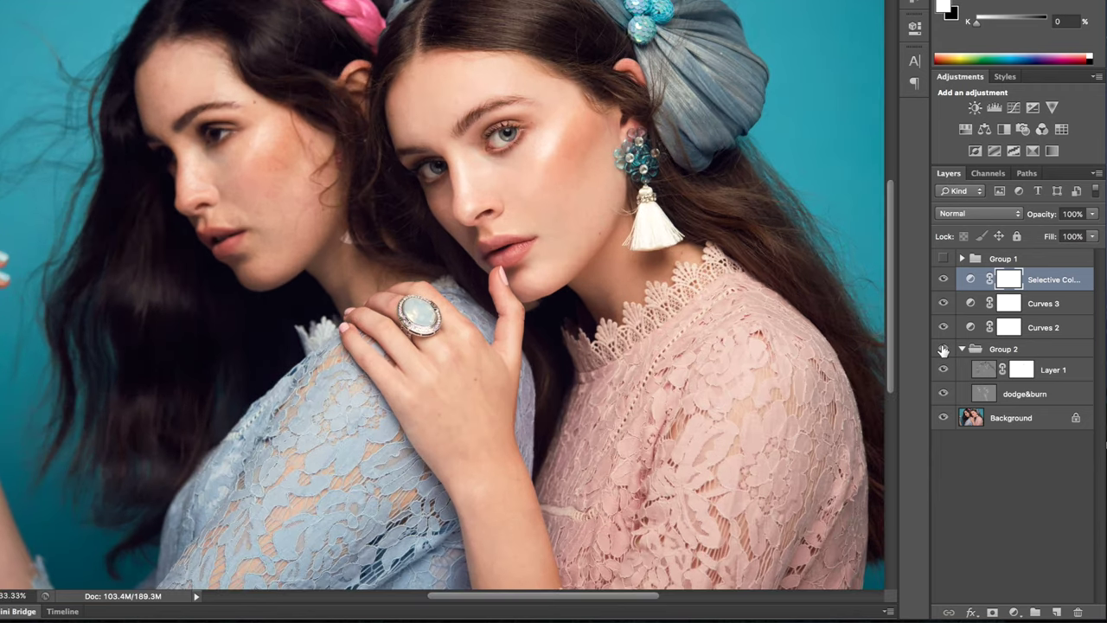
pyautogui.hotkey('ctrl', '+')
pyautogui.hotkey('ctrl', '+')
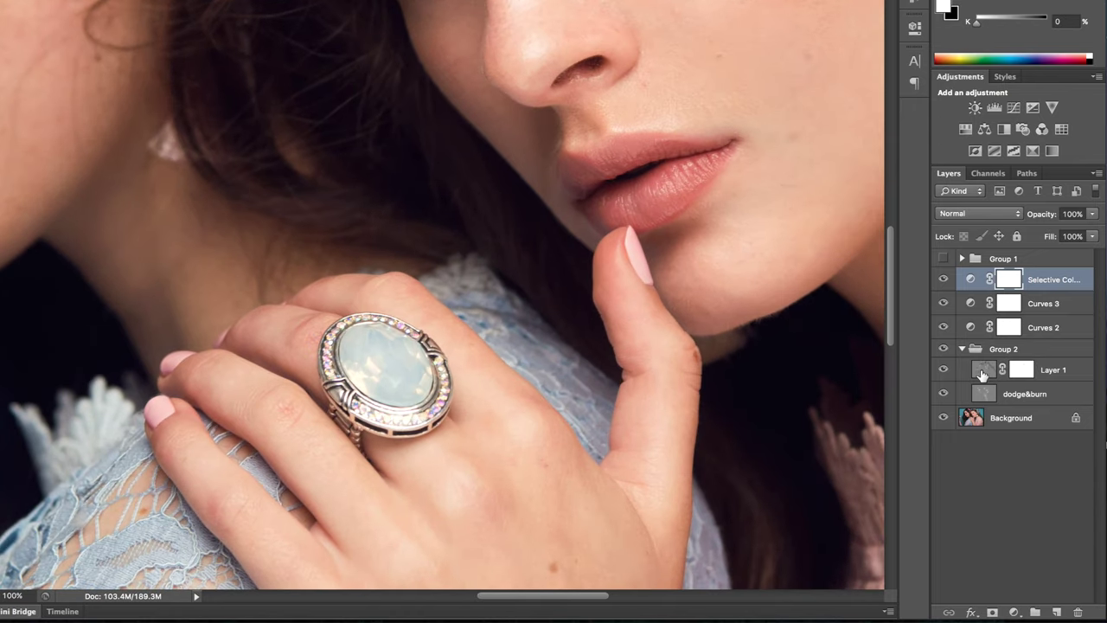
pyautogui.click(983, 370)
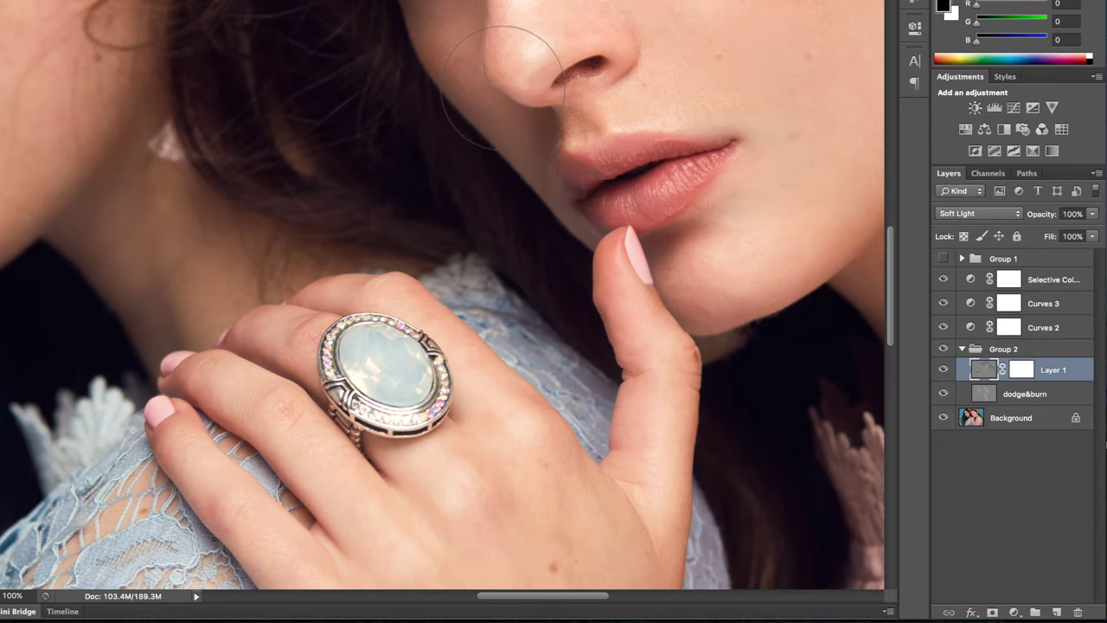
pyautogui.scroll(10, 489, 104)
pyautogui.scroll(3, 484, 105)
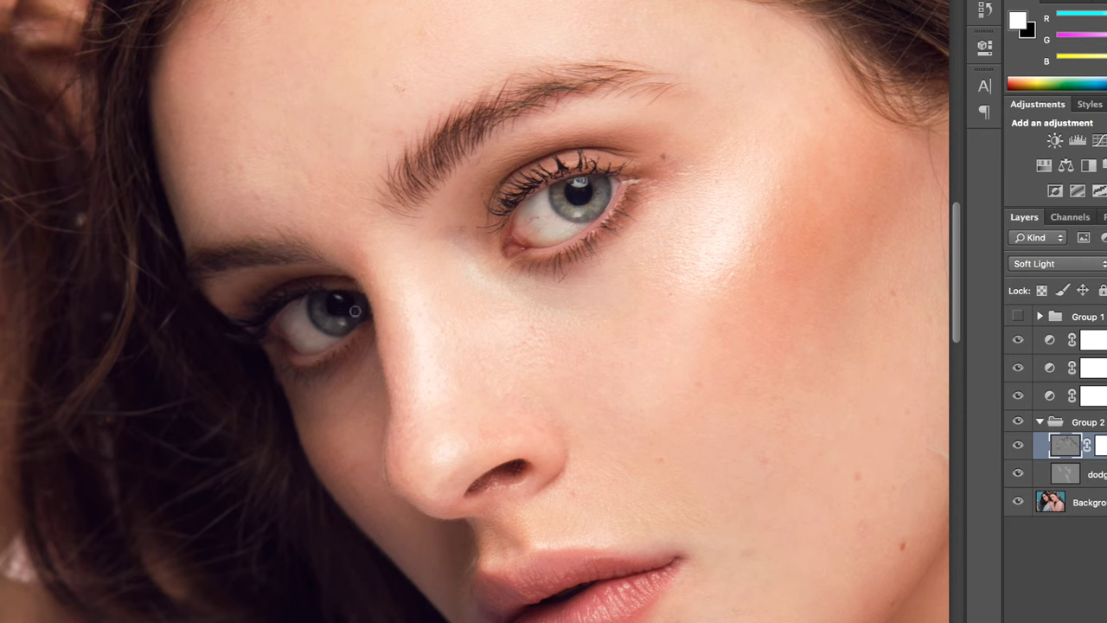
pyautogui.scroll(-6, 305, 342)
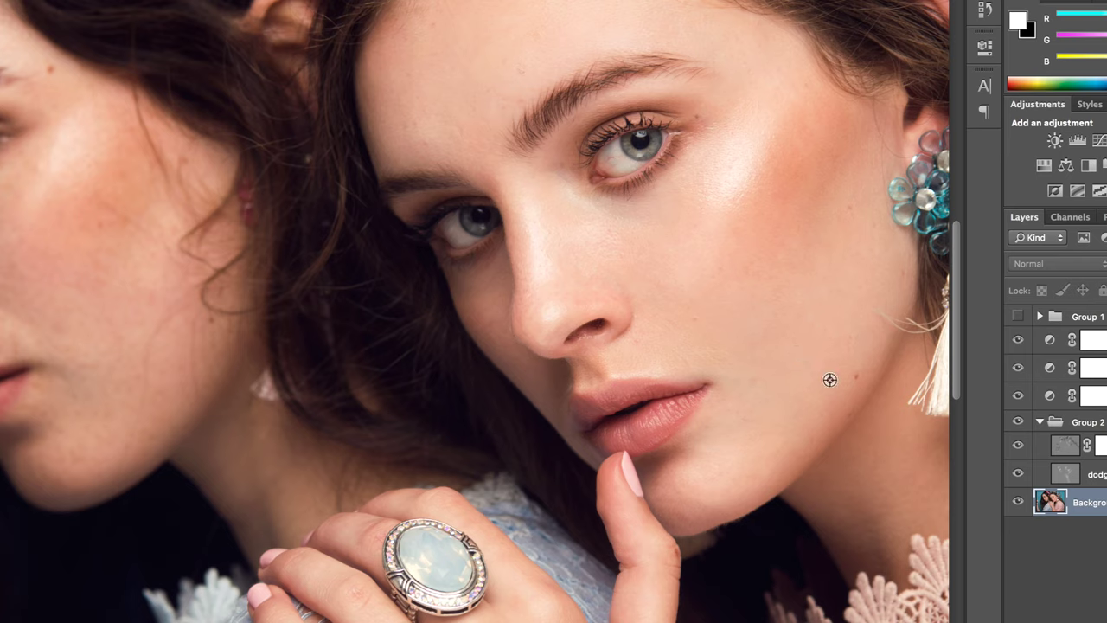
pyautogui.scroll(3, 840, 217)
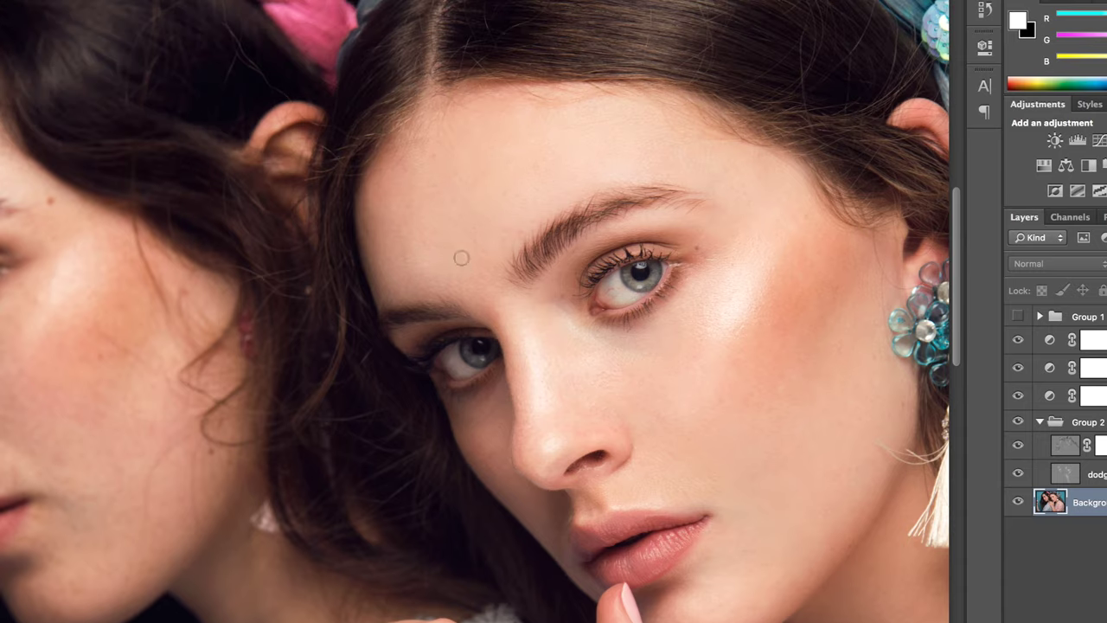
pyautogui.hscroll(-5, 349, 232)
pyautogui.scroll(-2, 349, 233)
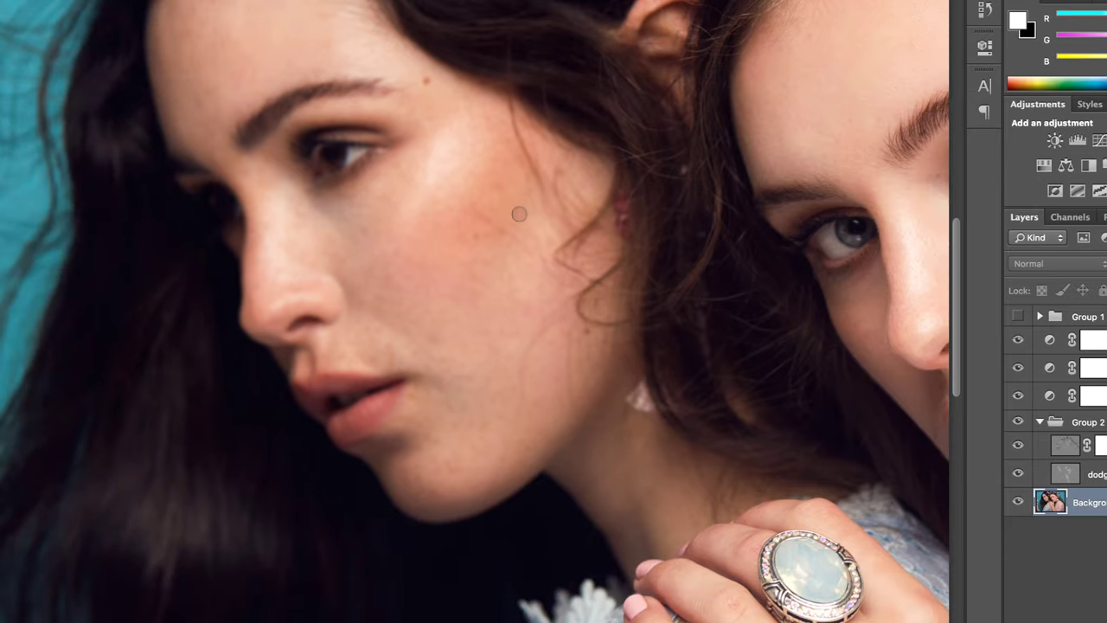
pyautogui.hotkey('ctrl', '0')
pyautogui.hotkey('ctrl', '-')
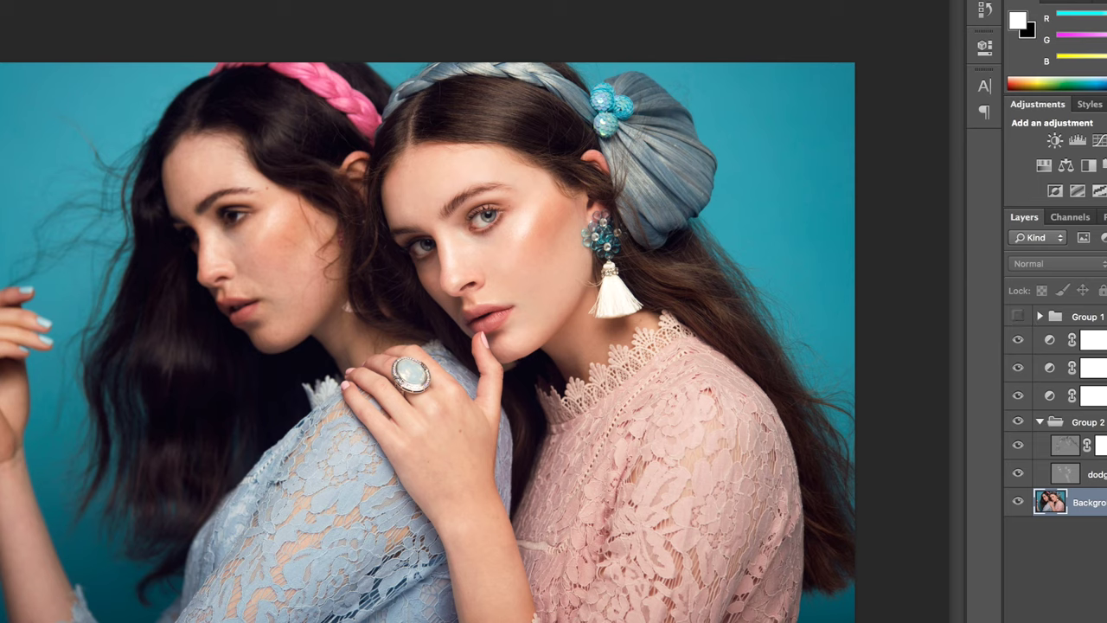
# Step: Select dodge&burn and toggle Group 2's visibility to compare the retouching before and after
pyautogui.click(1092, 474)
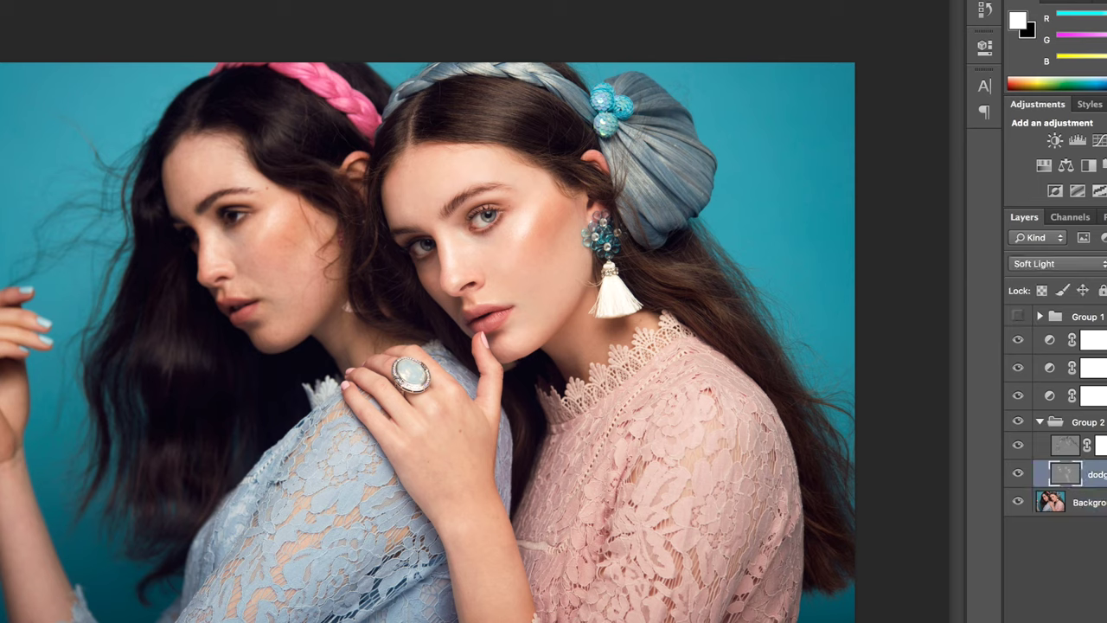
pyautogui.click(1018, 421)
pyautogui.click(1018, 423)
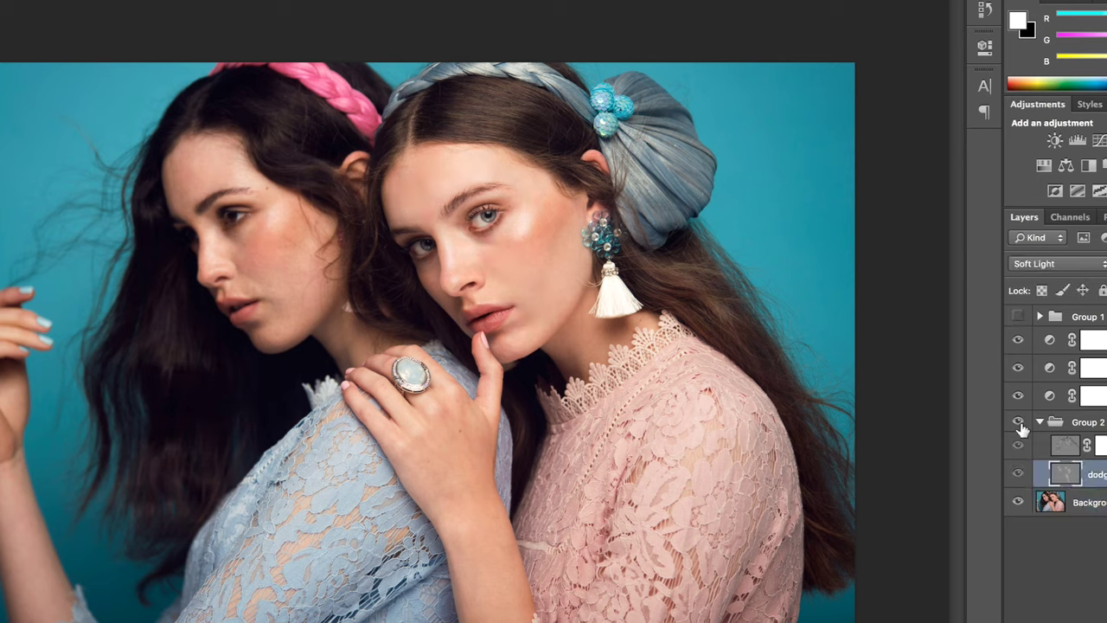
pyautogui.click(1019, 424)
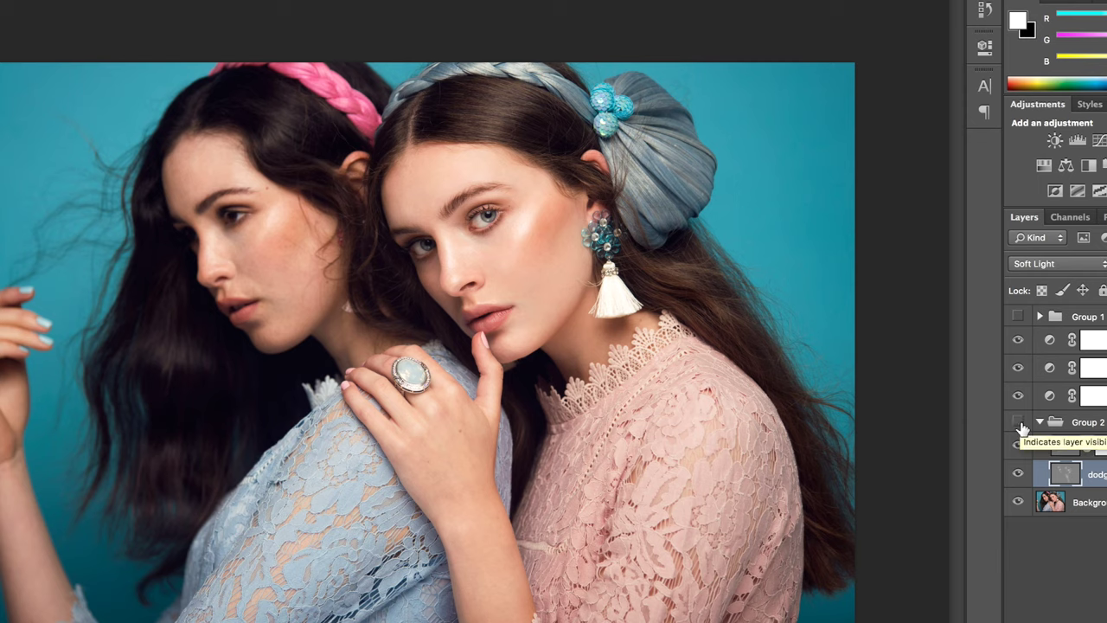
pyautogui.click(1021, 424)
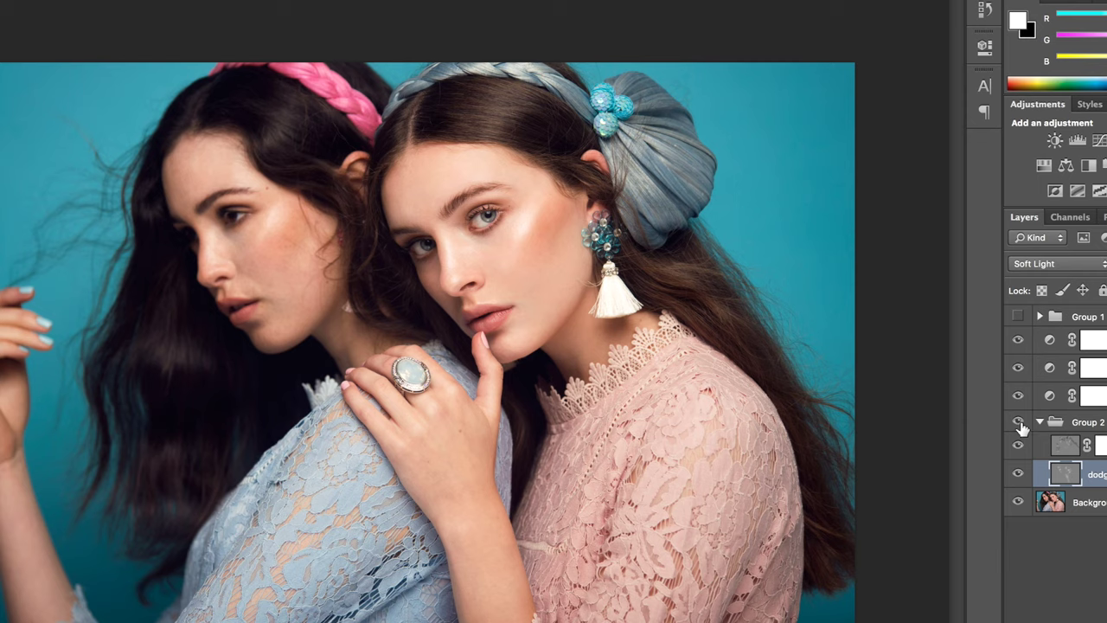
pyautogui.click(1019, 422)
# Step: With Group 2 visible again, group Selective Color through dodge&burn into Group 3
pyautogui.click(1019, 423)
pyautogui.keyDown('shift'); pyautogui.click(1090, 339); pyautogui.keyUp('shift')
pyautogui.hotkey('ctrl', 'g')
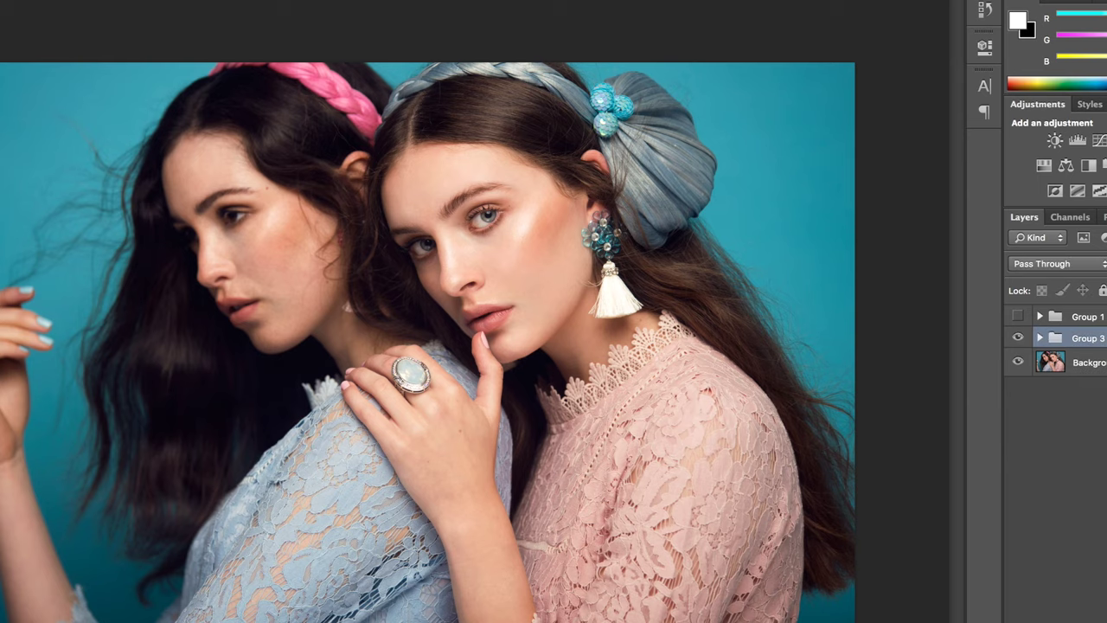